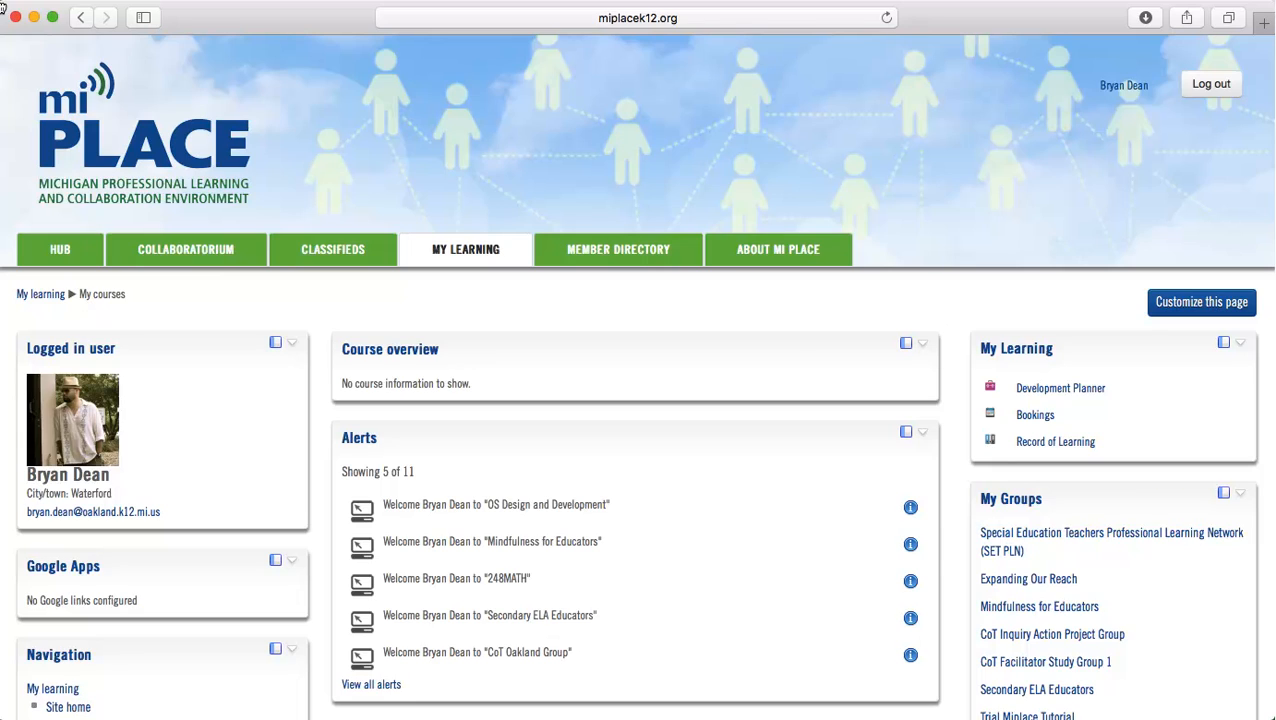
Go to the Collaboratorium and open the form for creating a new group
click(227, 251)
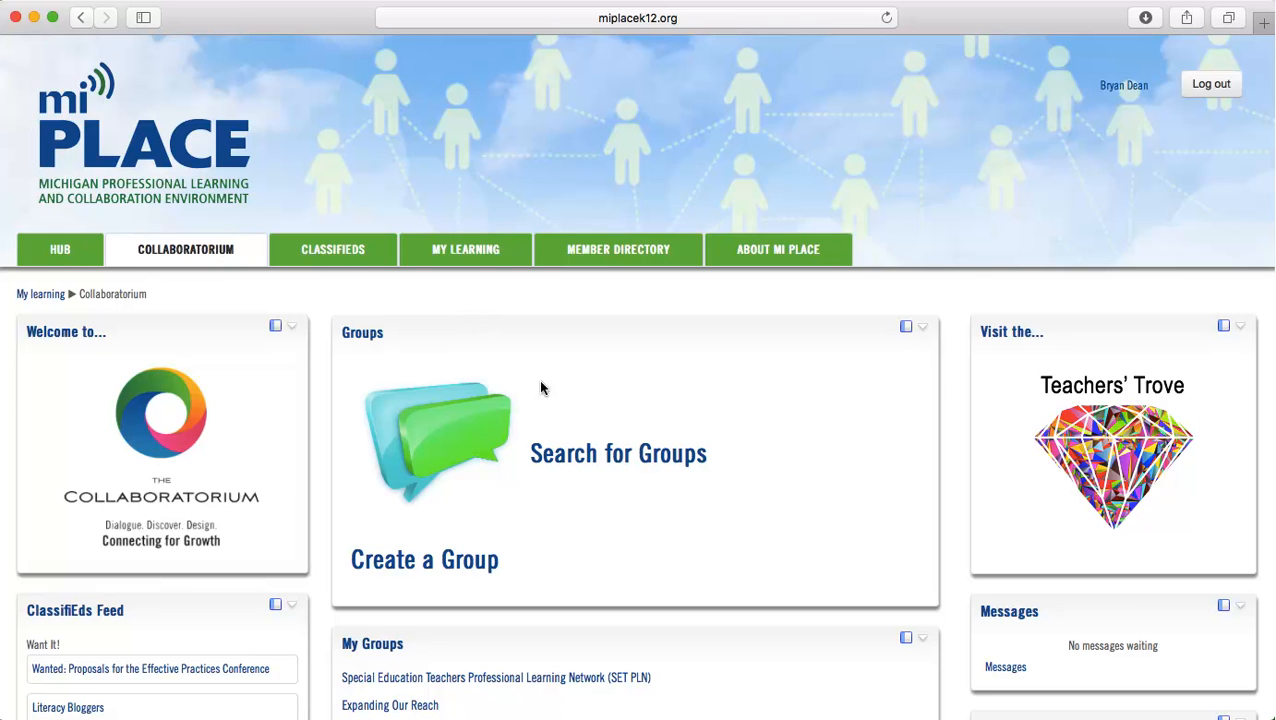
scroll(570, 520, down, 3)
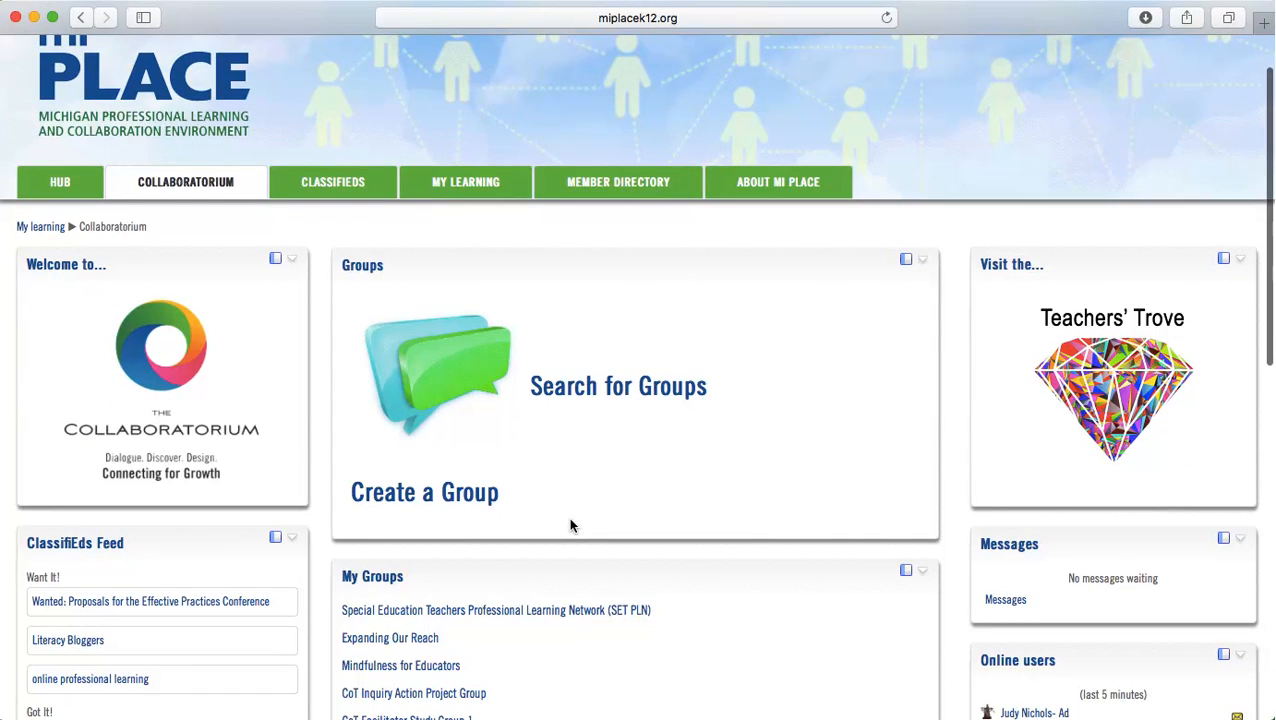
scroll(570, 525, down, 5)
scroll(570, 525, up, 3)
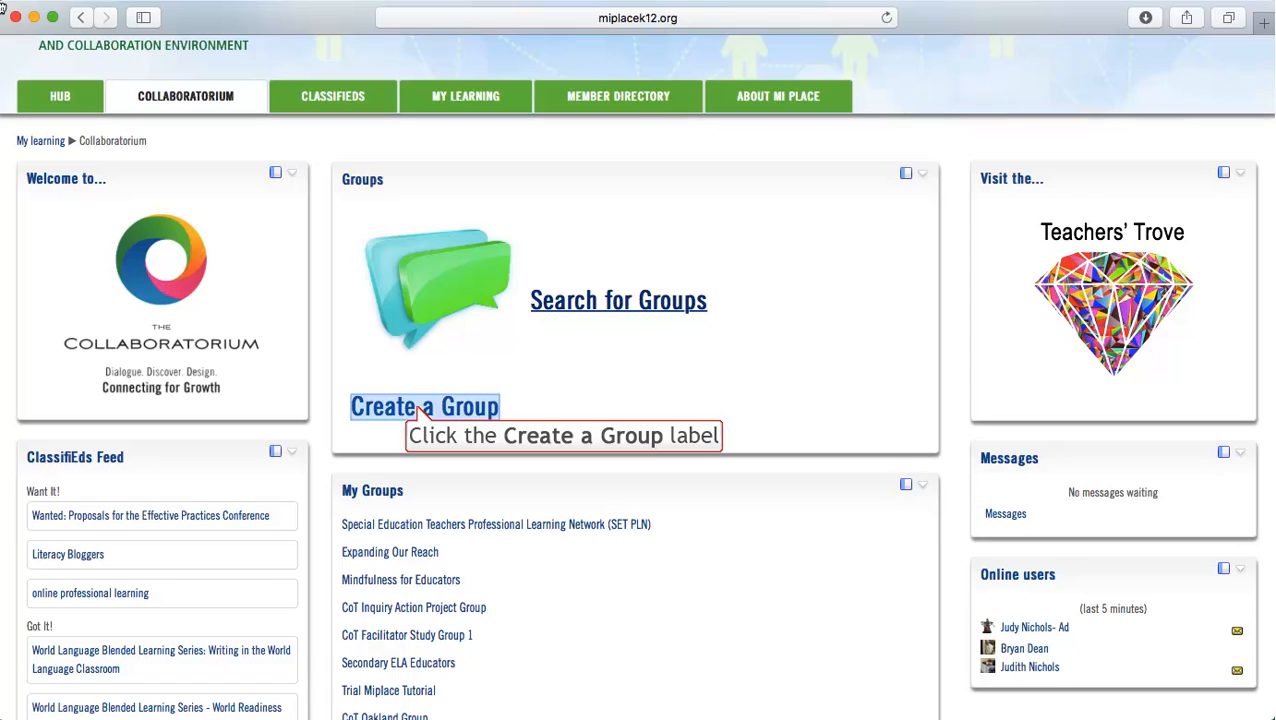
click(418, 411)
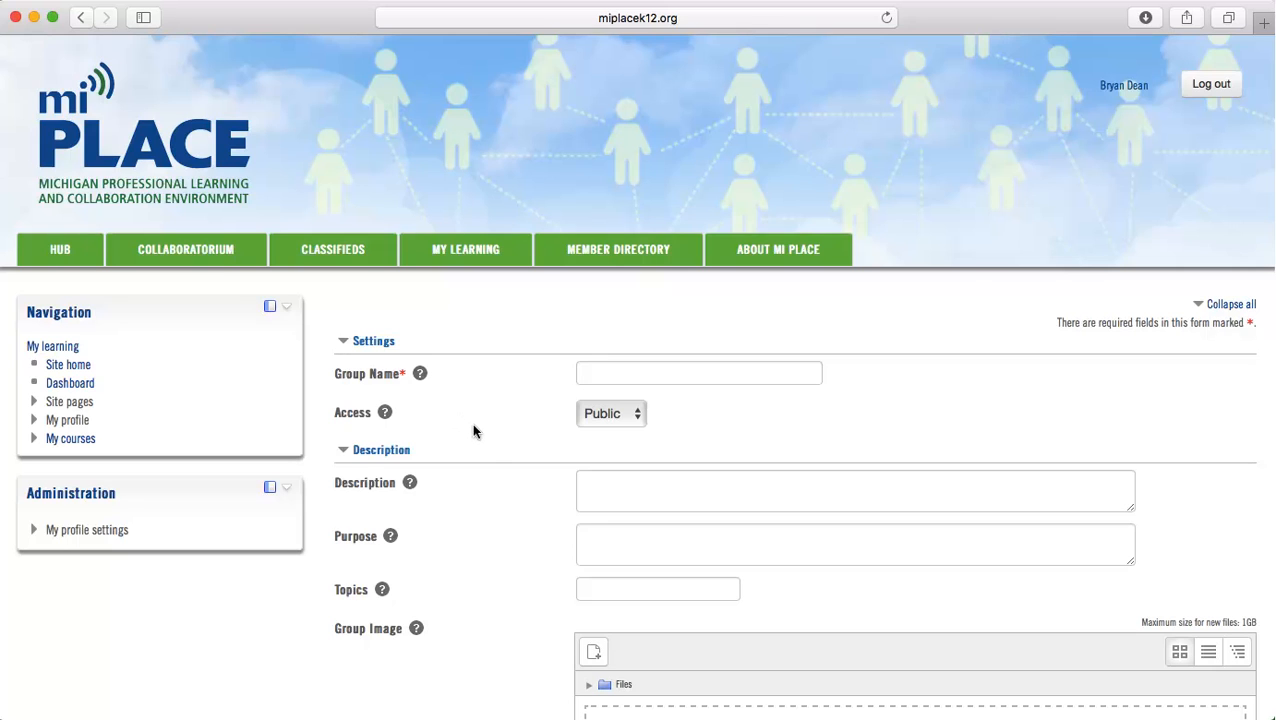
Name the group with the owner's surname followed by "mi place test group" and keep its access set to Public
scroll(506, 541, down, 10)
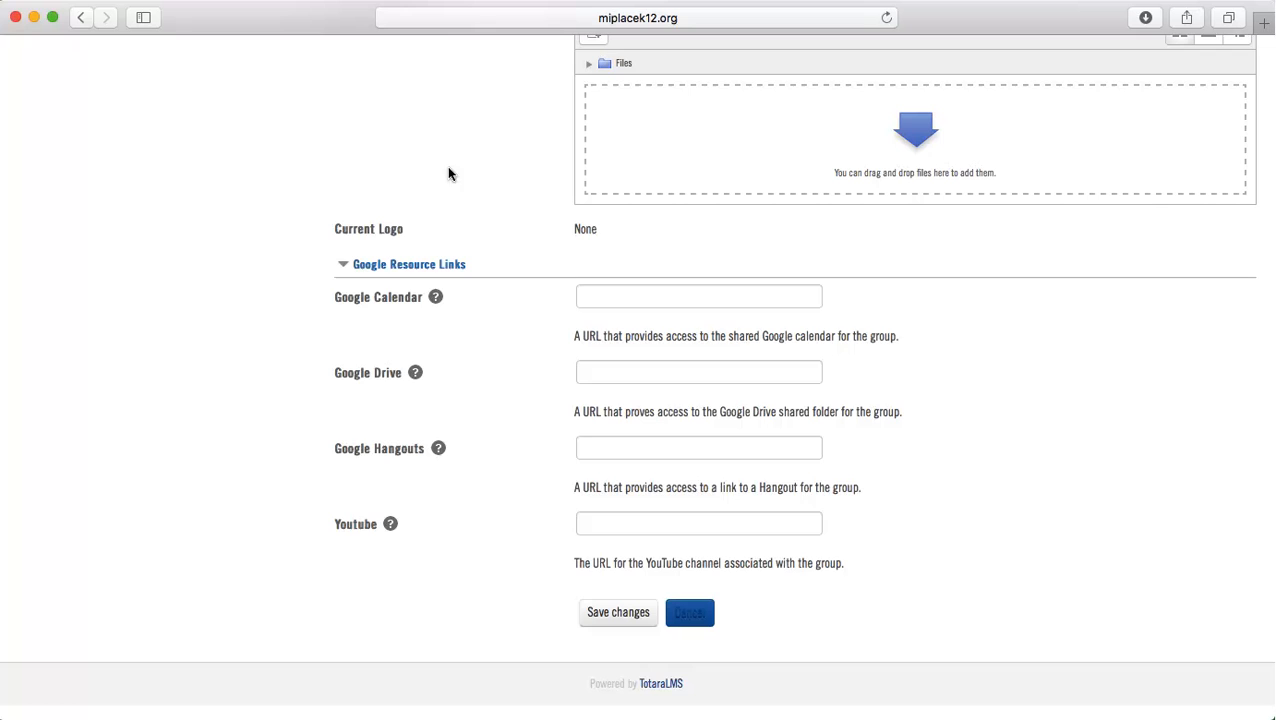
scroll(473, 286, up, 5)
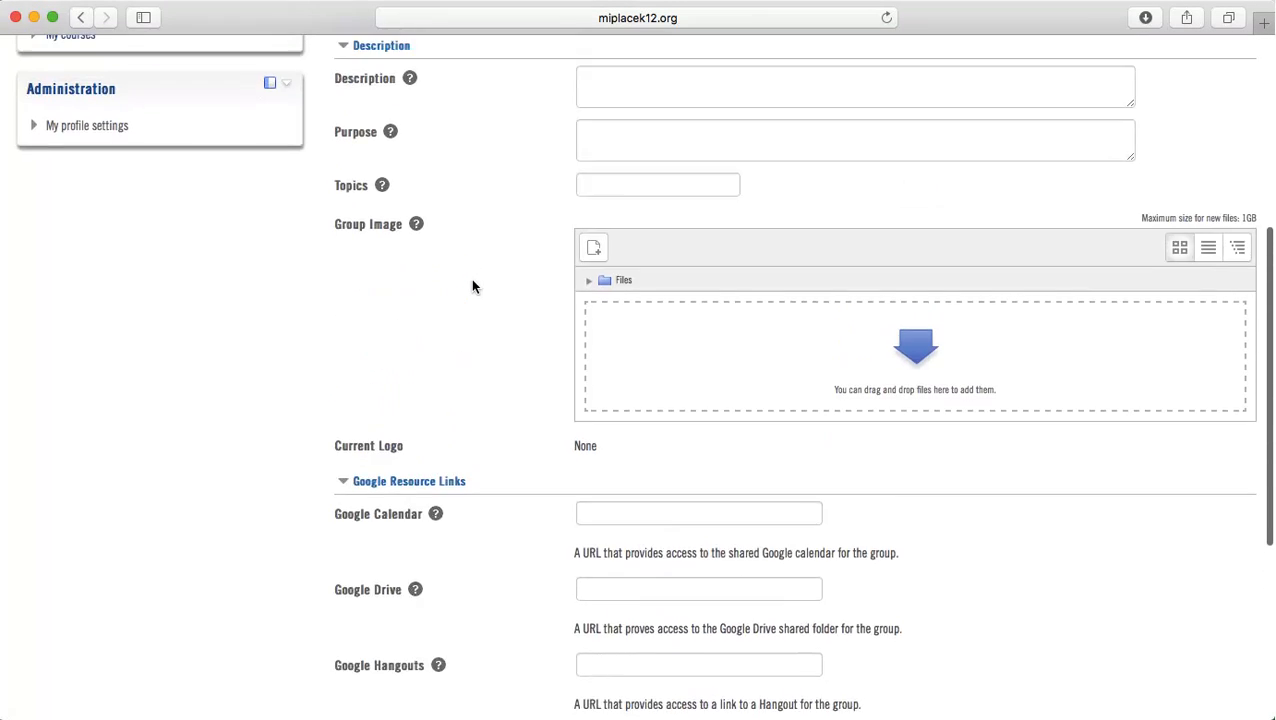
scroll(473, 286, up, 2)
click(596, 195)
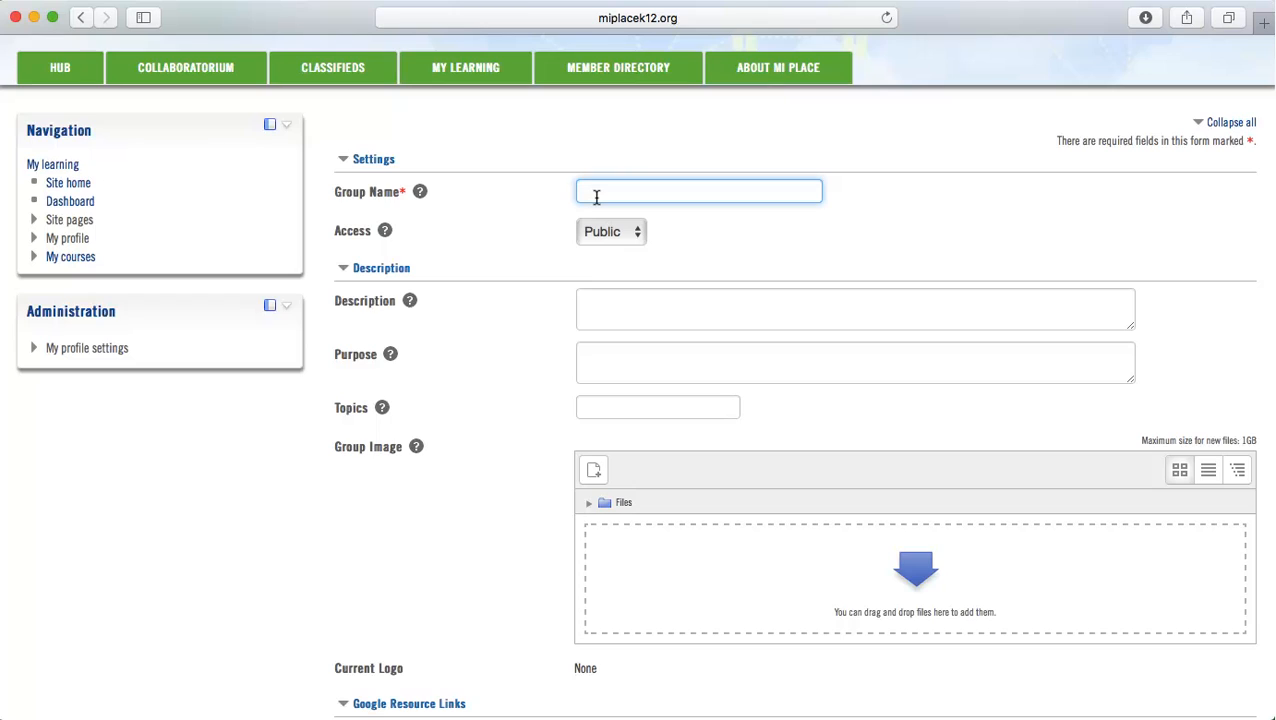
text(Dean mi place test group)
click(638, 236)
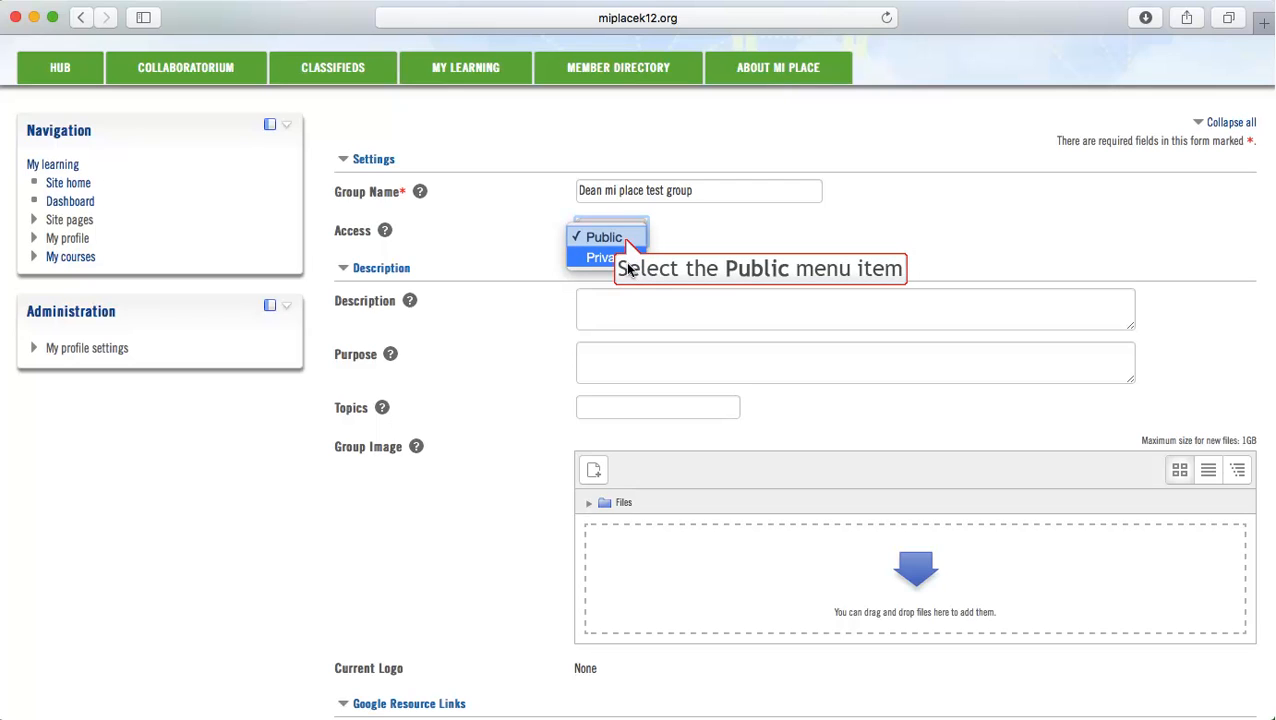
click(622, 236)
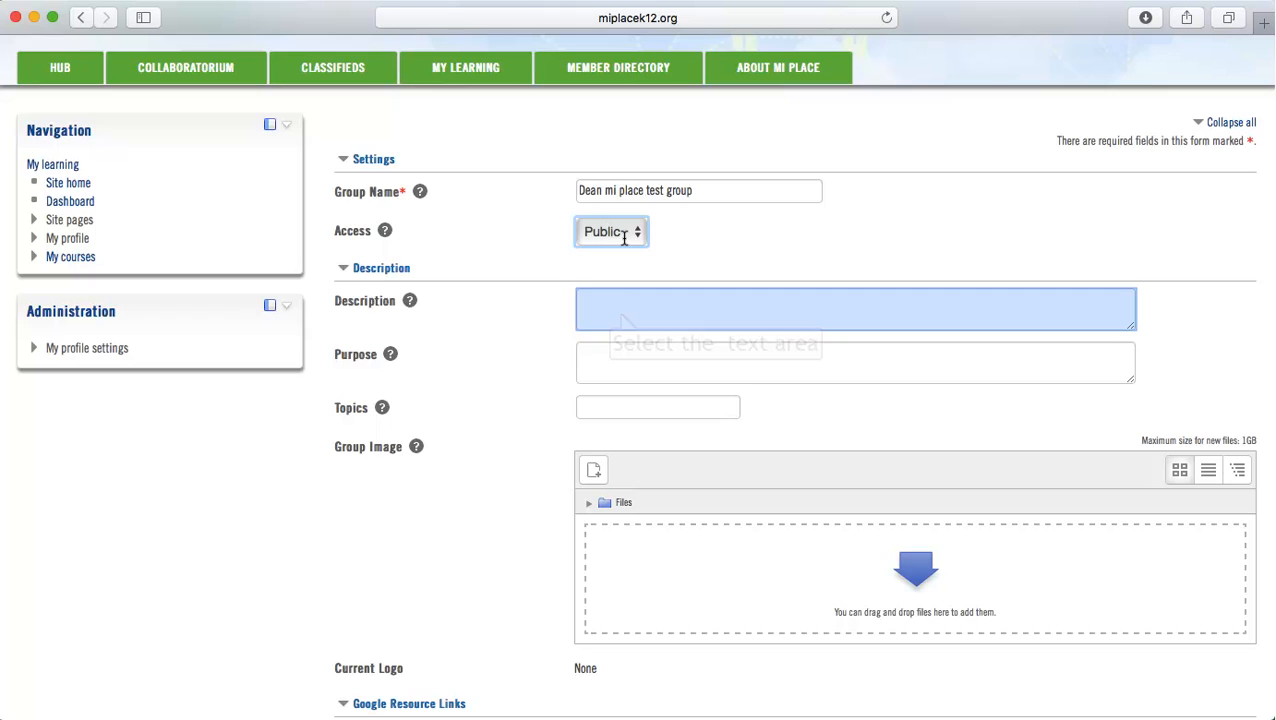
Enter "testing group for demos and tutorials" as the group's description
click(620, 315)
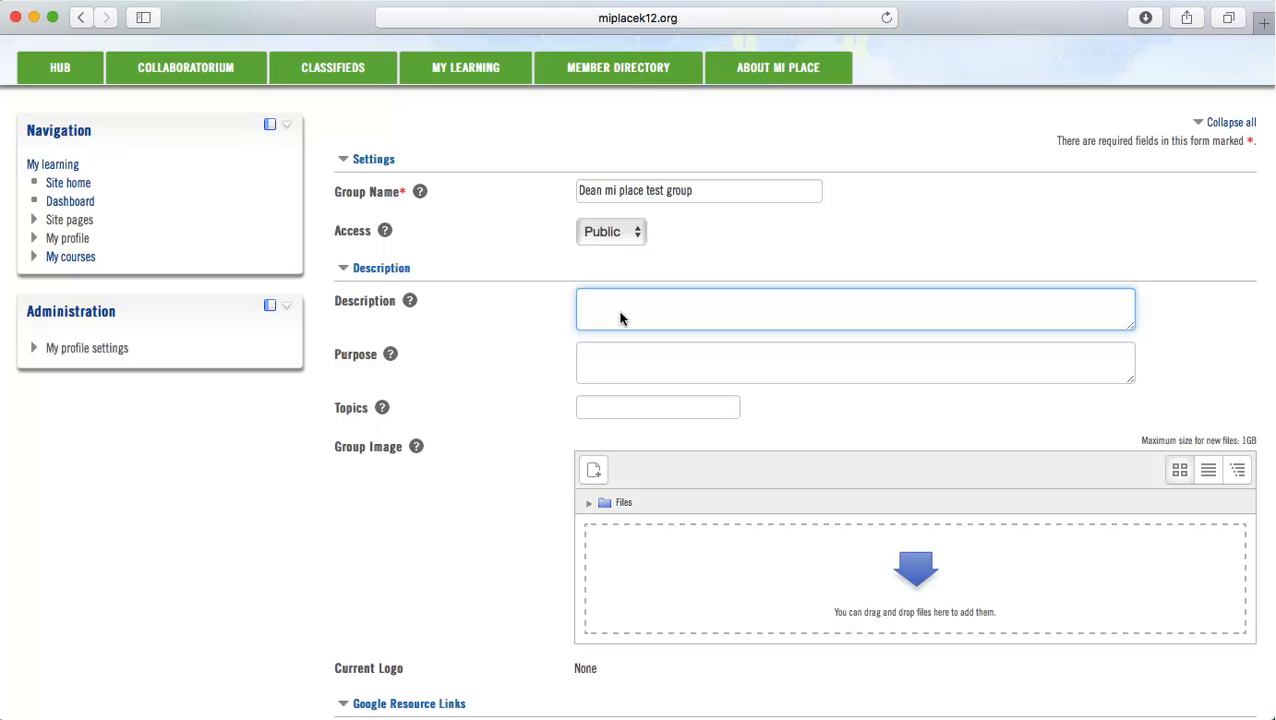
text(testing group for demos and tutoria)
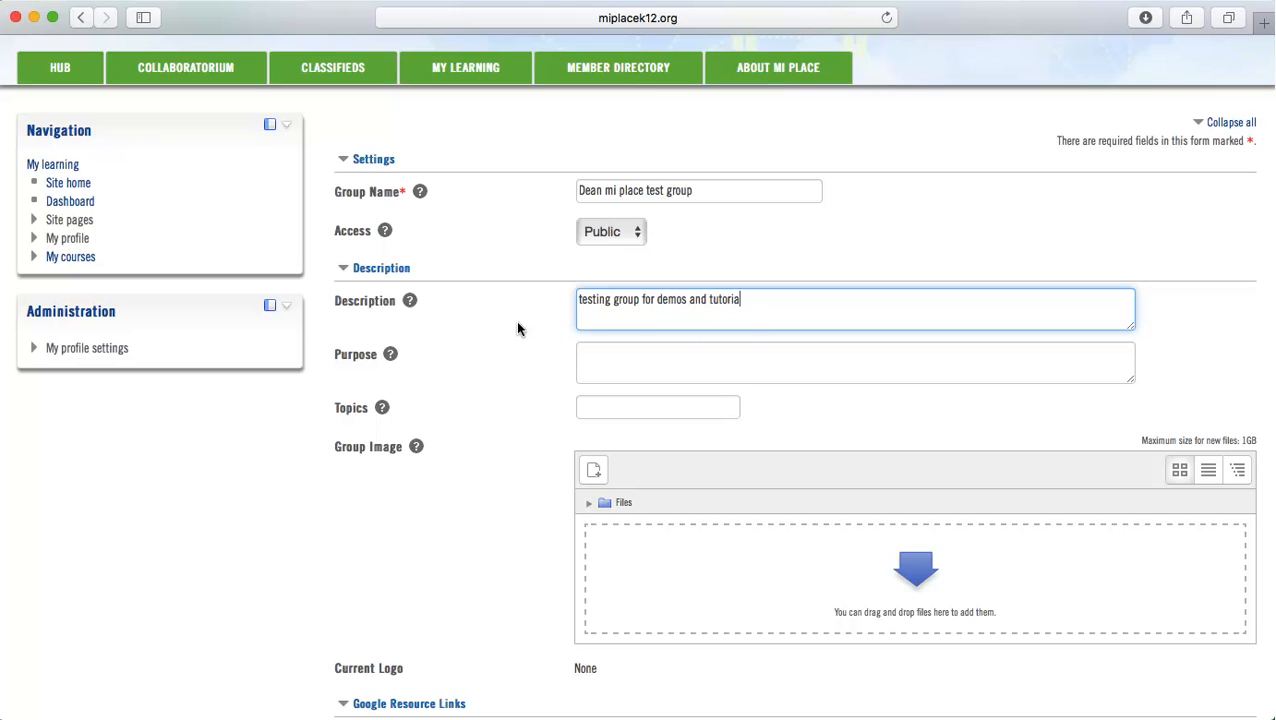
text(ls)
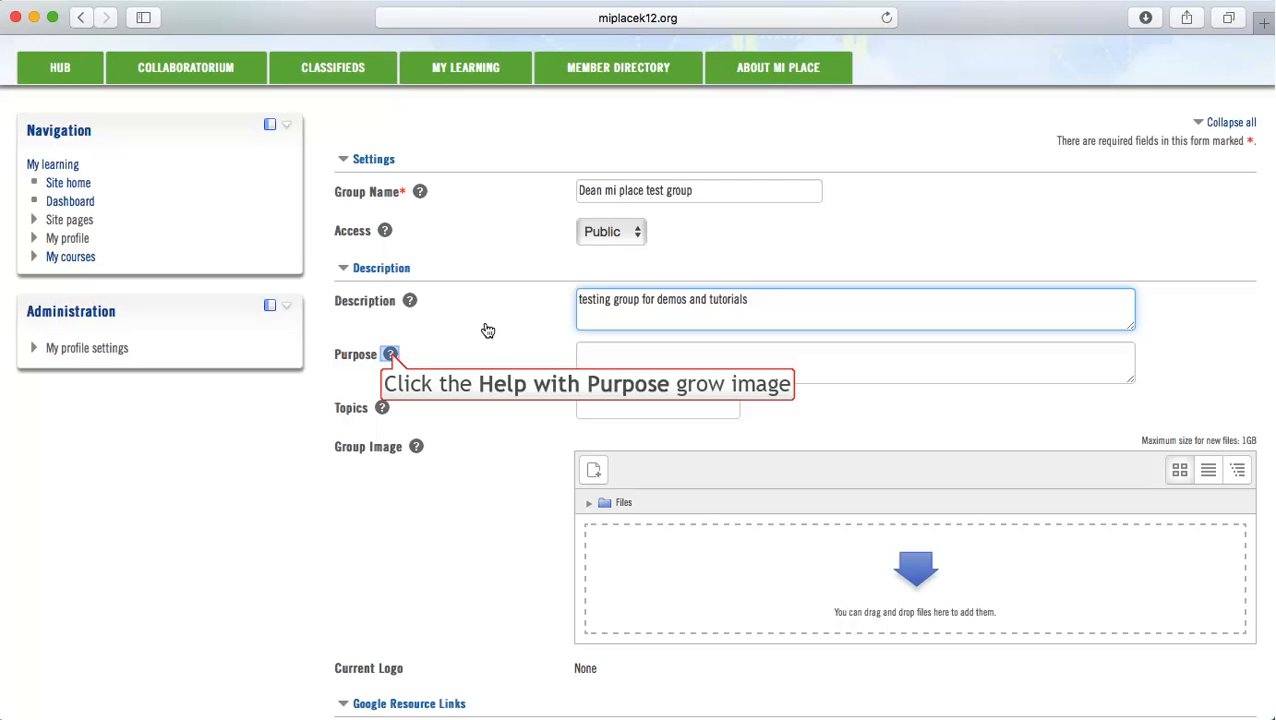
Check the help for Purpose and Description, and enter "explore group options within mi PLACE" as the group's purpose
click(391, 356)
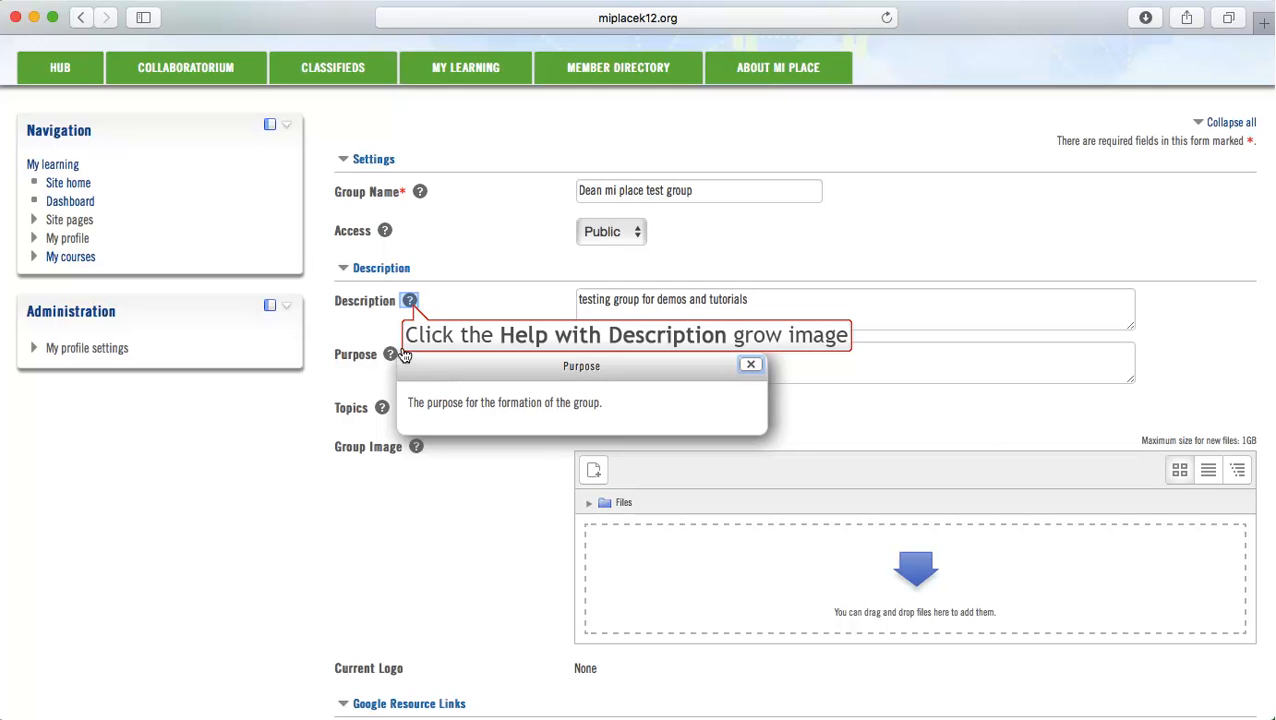
click(413, 311)
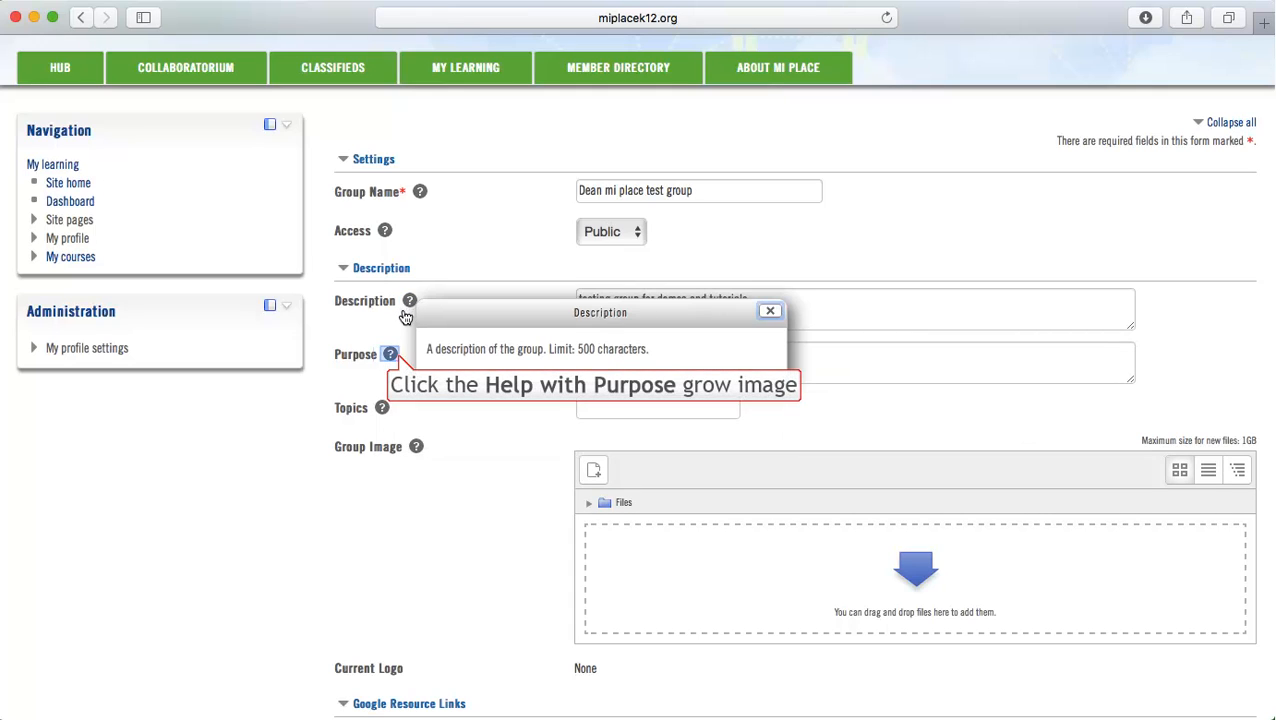
click(390, 354)
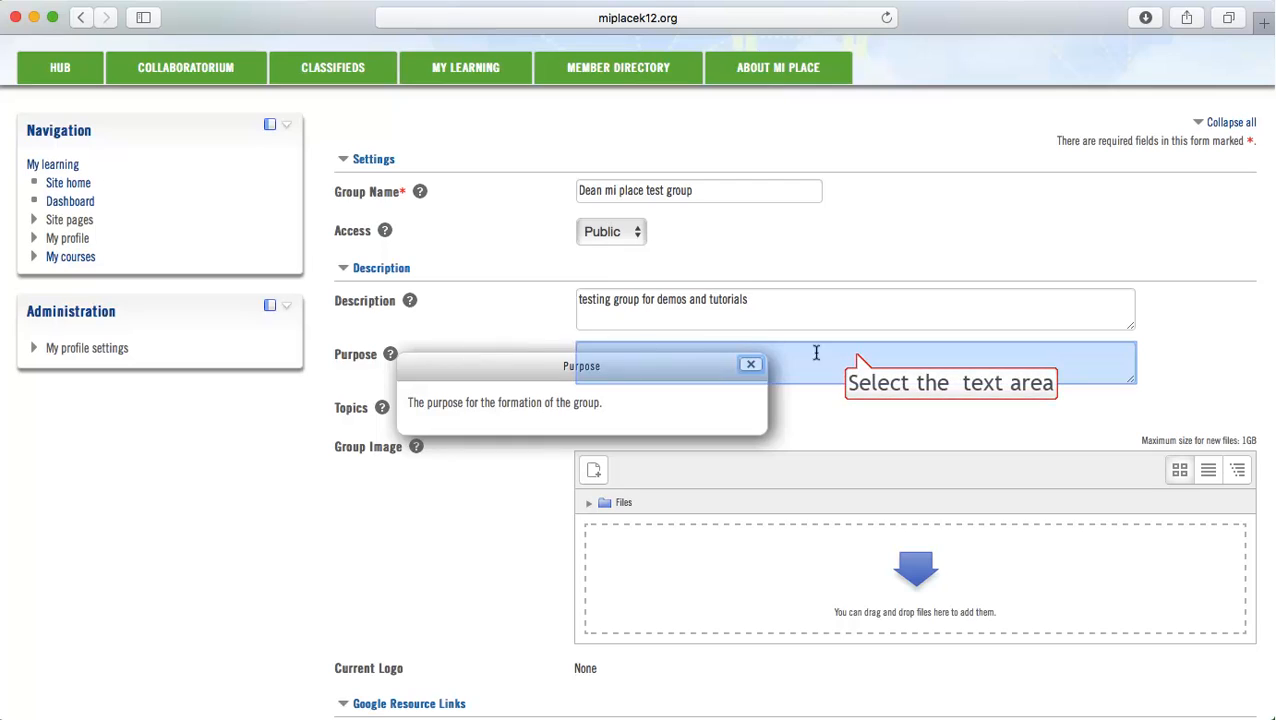
click(854, 355)
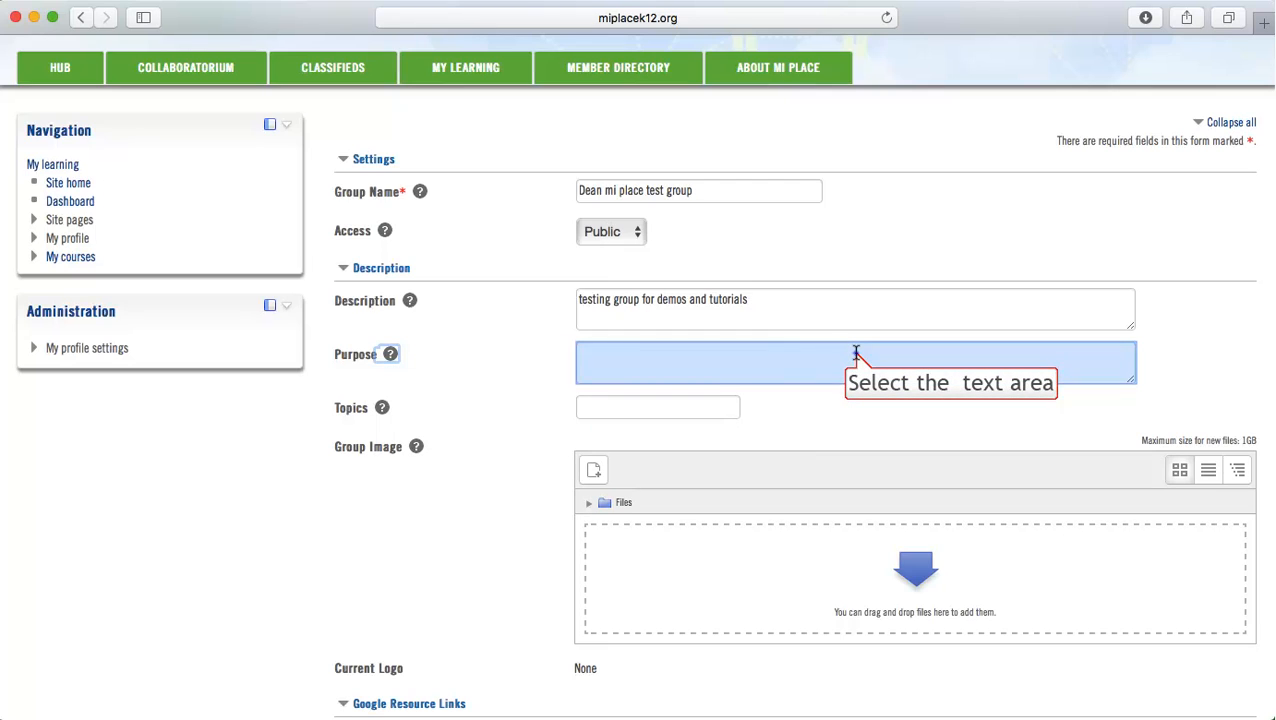
click(856, 353)
text(expl)
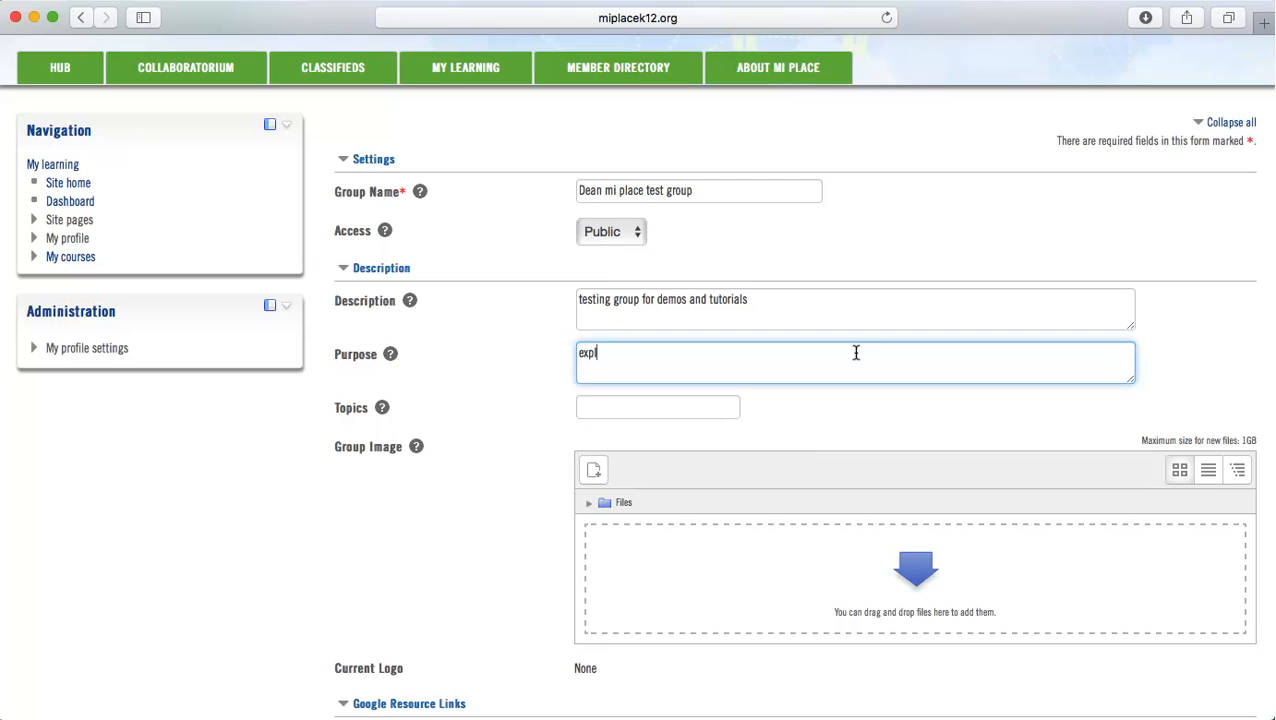
text(ore group options within )
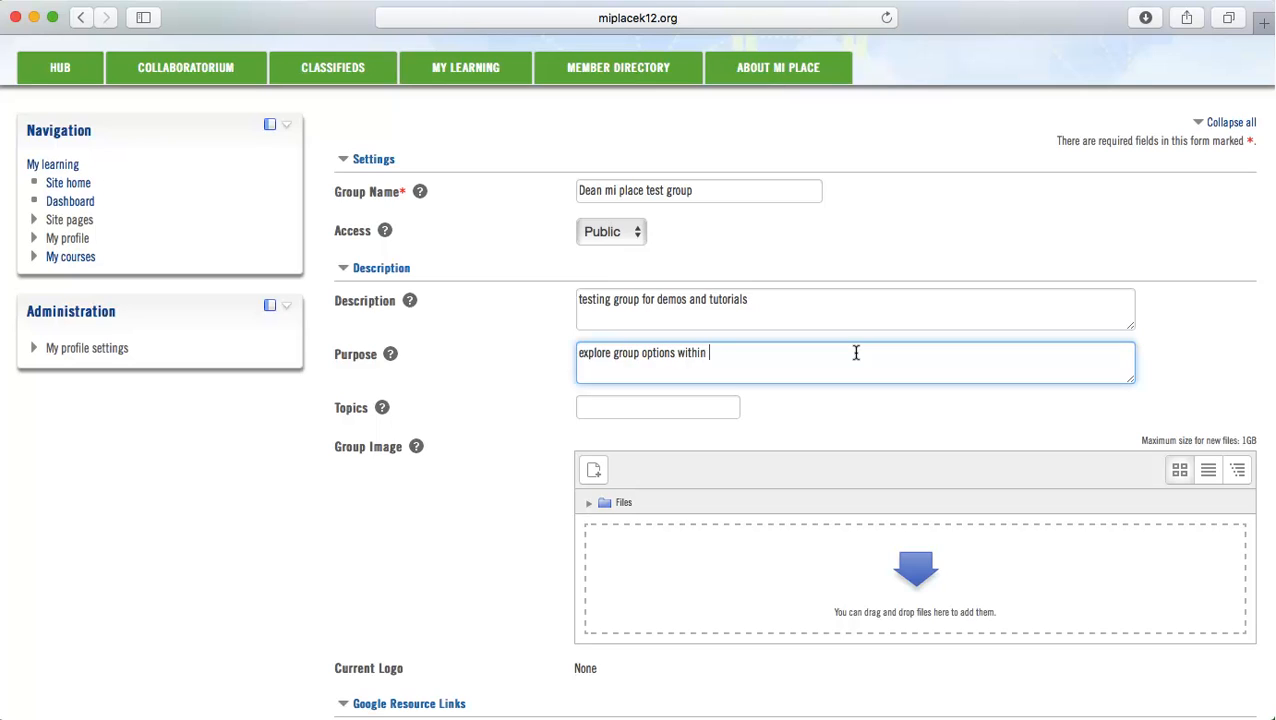
text(mi PLACE)
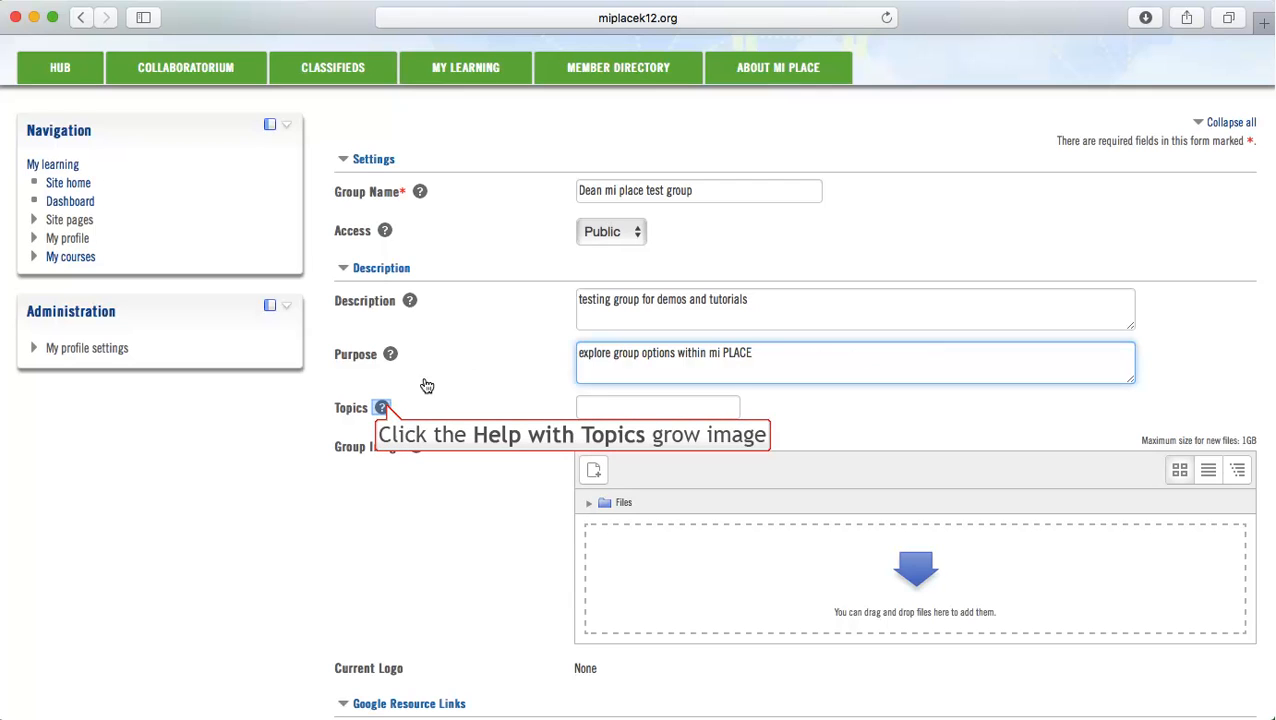
View the help for the Topics field and place the cursor in the empty field
click(382, 407)
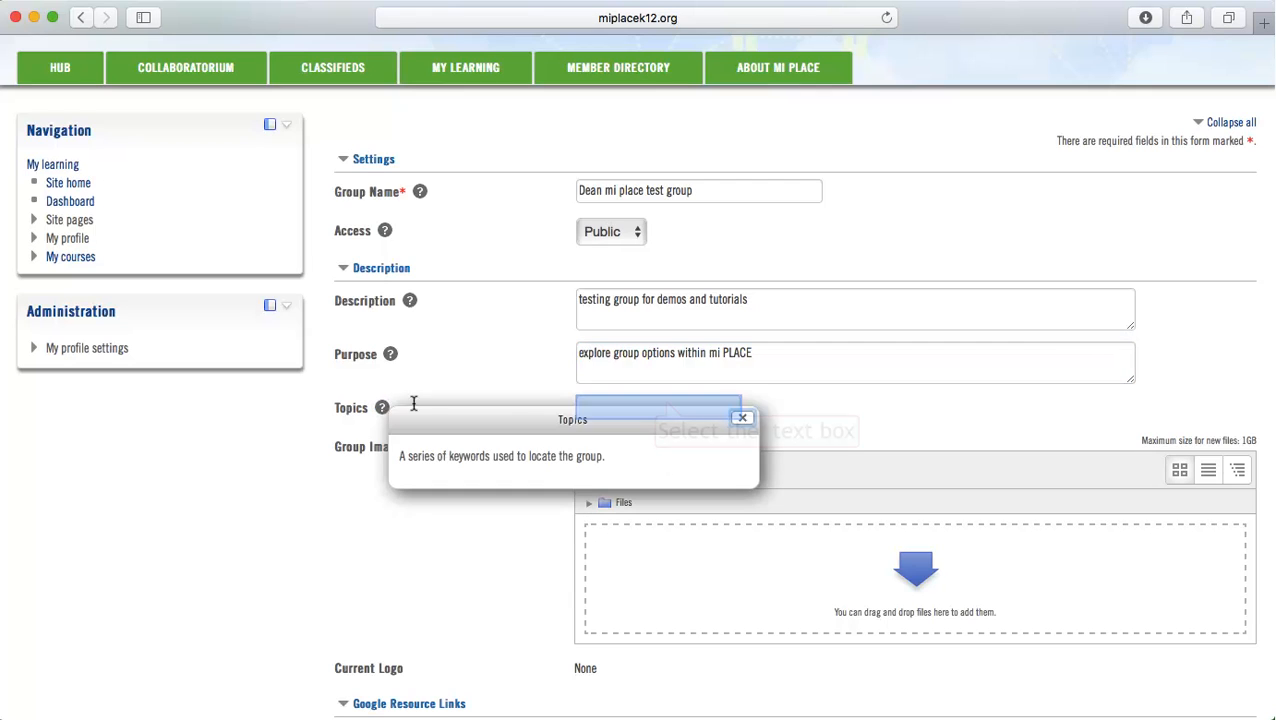
click(660, 401)
click(658, 411)
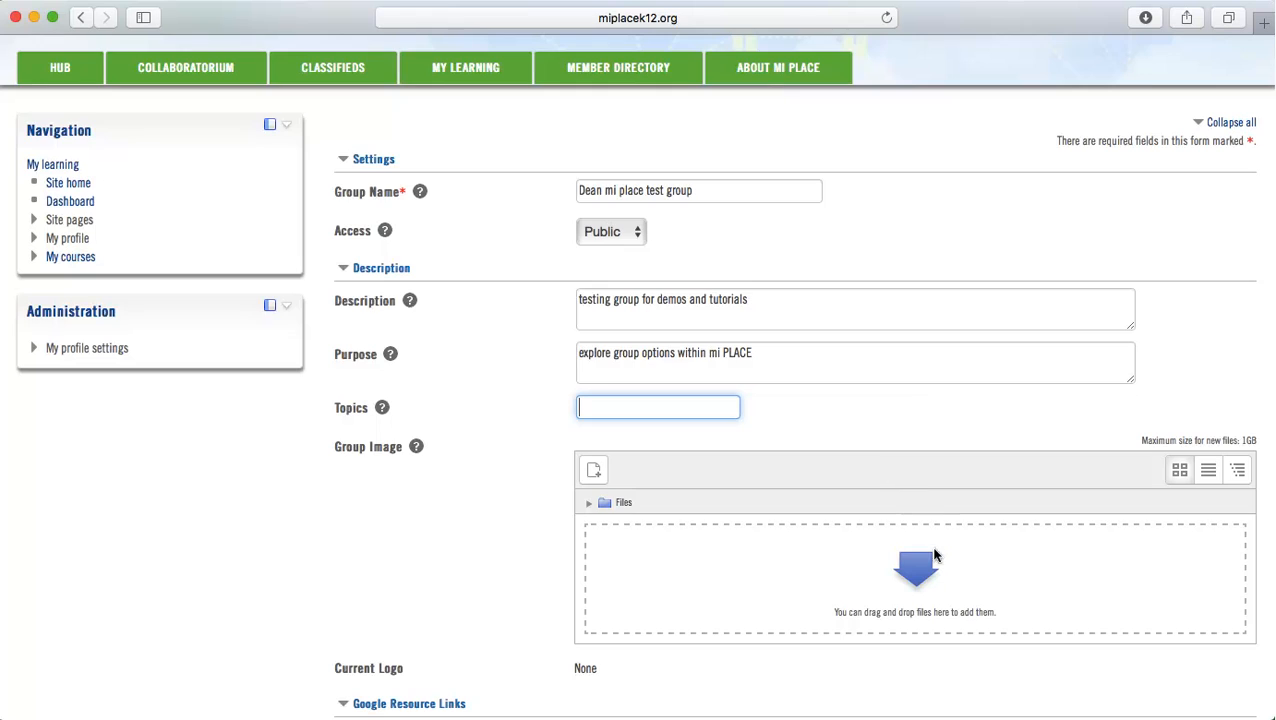
Upload Hitchhiker-Guide-Insignia-5.jpg from the Downloads folder as the group image, saved under the name HH
click(937, 584)
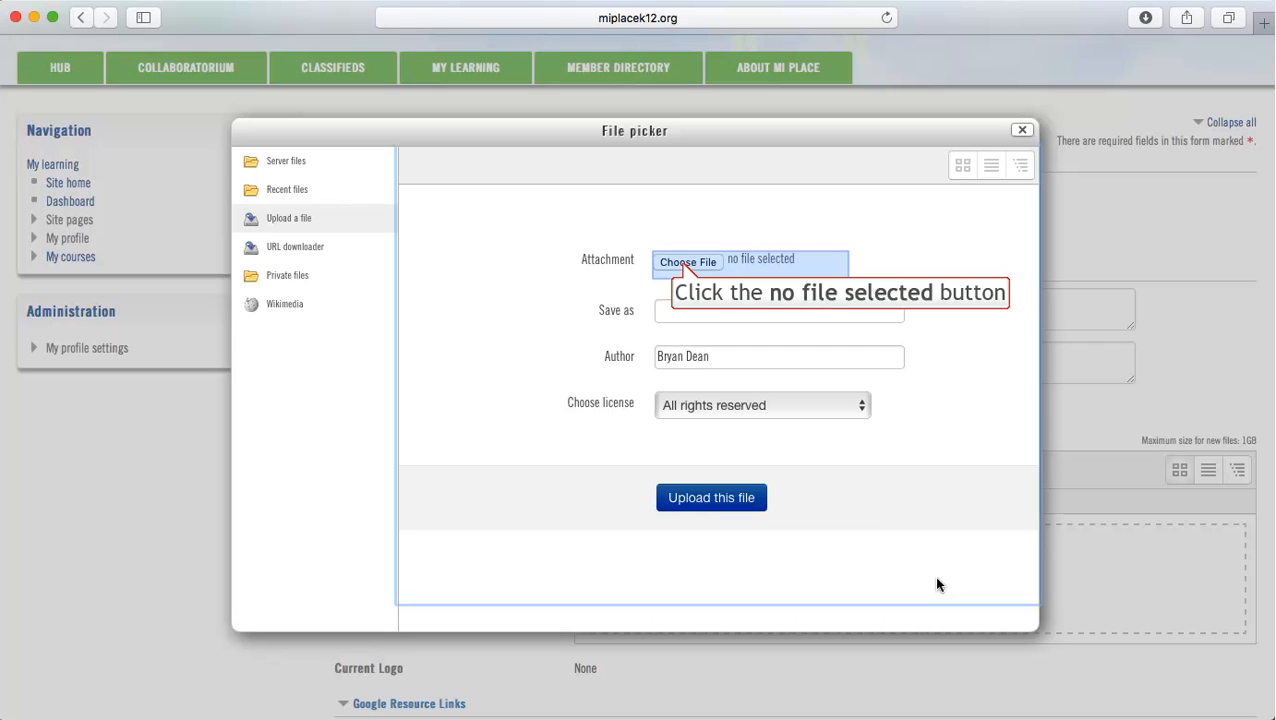
click(683, 264)
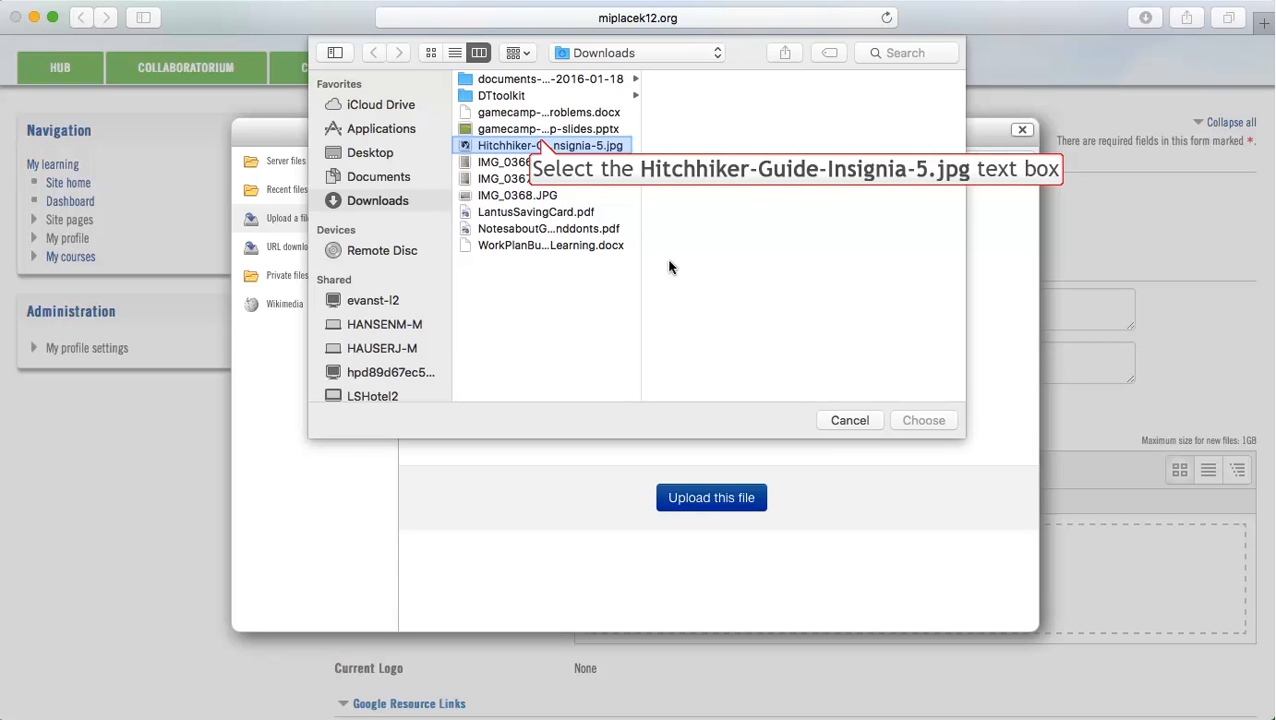
click(540, 145)
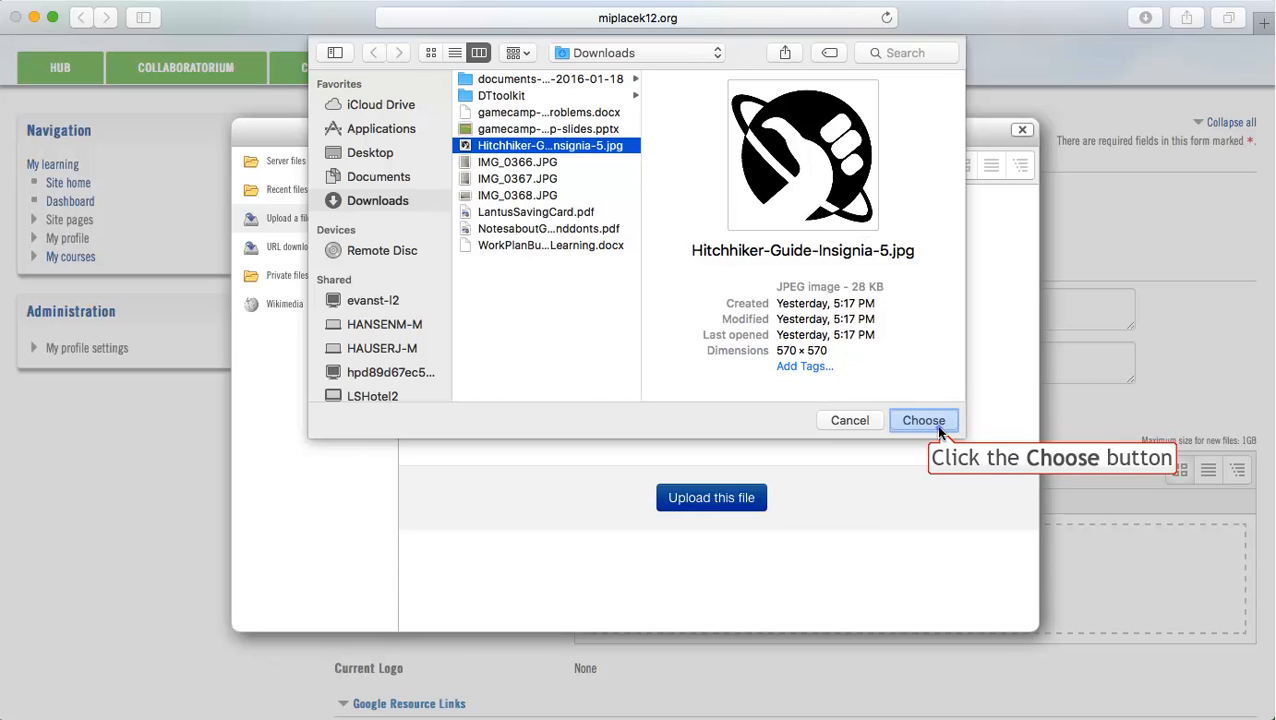
click(923, 421)
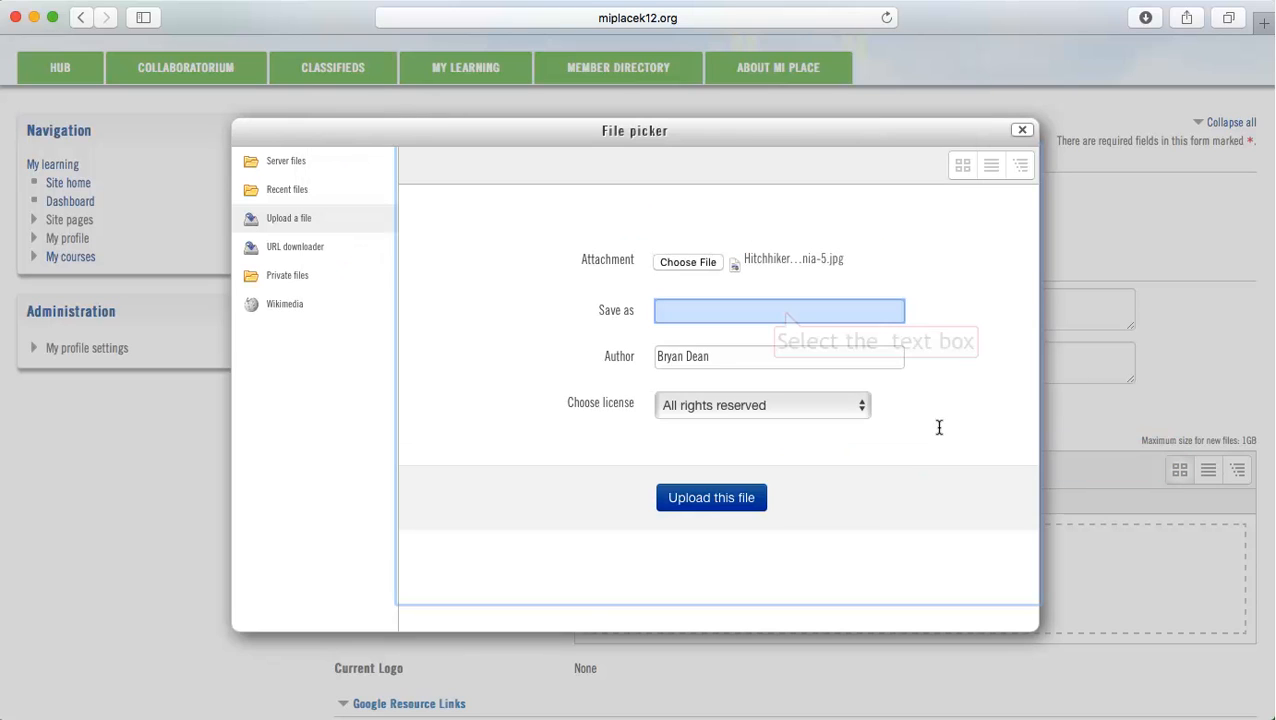
click(785, 311)
text(HH)
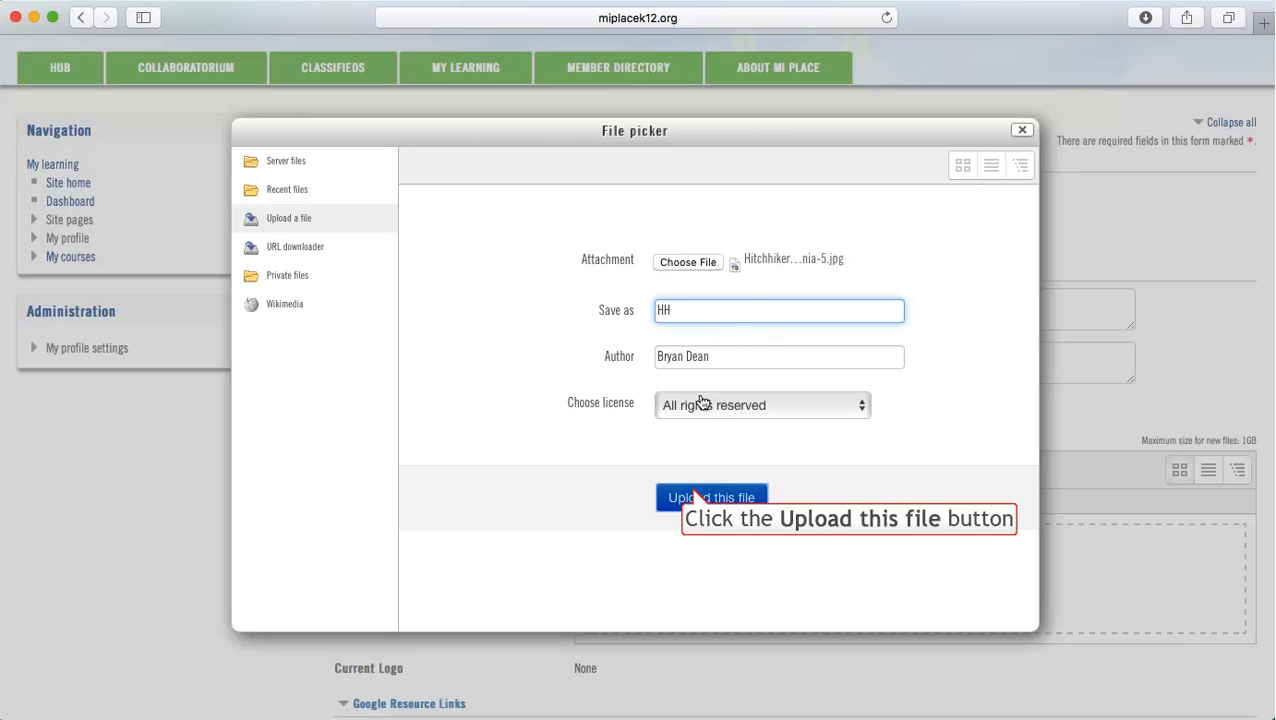
click(694, 496)
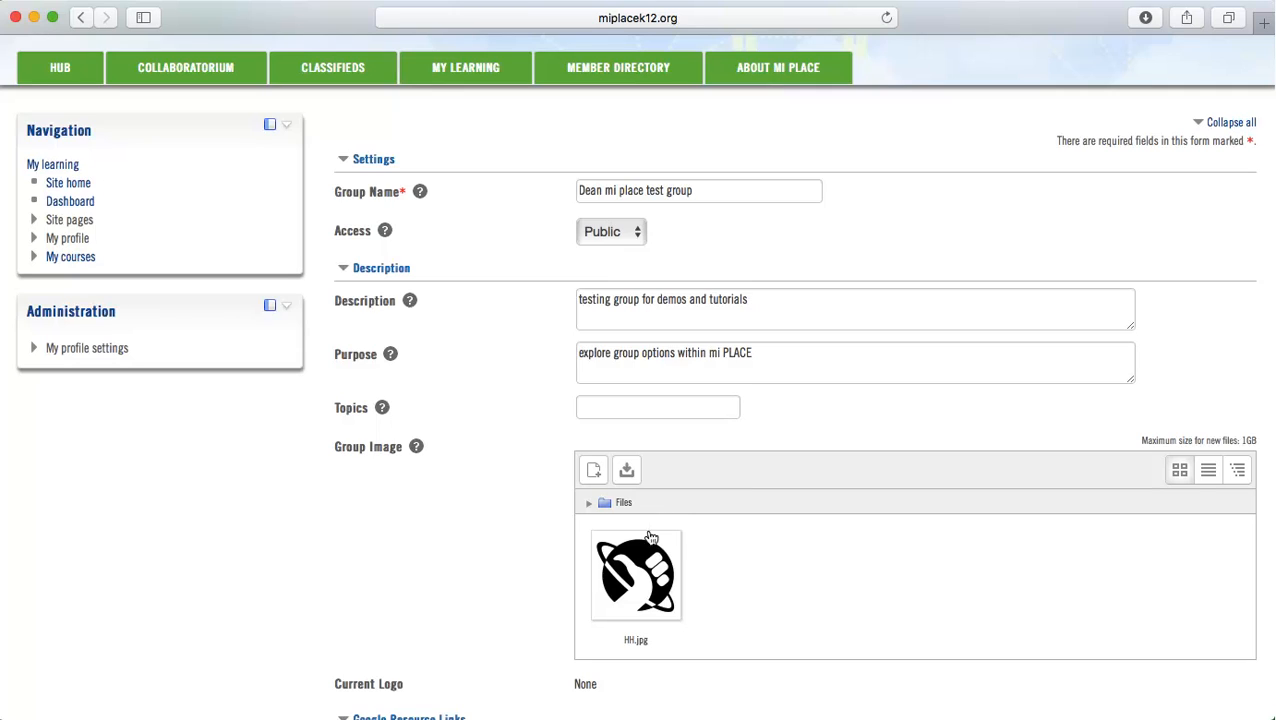
Save the new group, leaving all the Google resource links and the Youtube link empty
scroll(643, 585, down, 5)
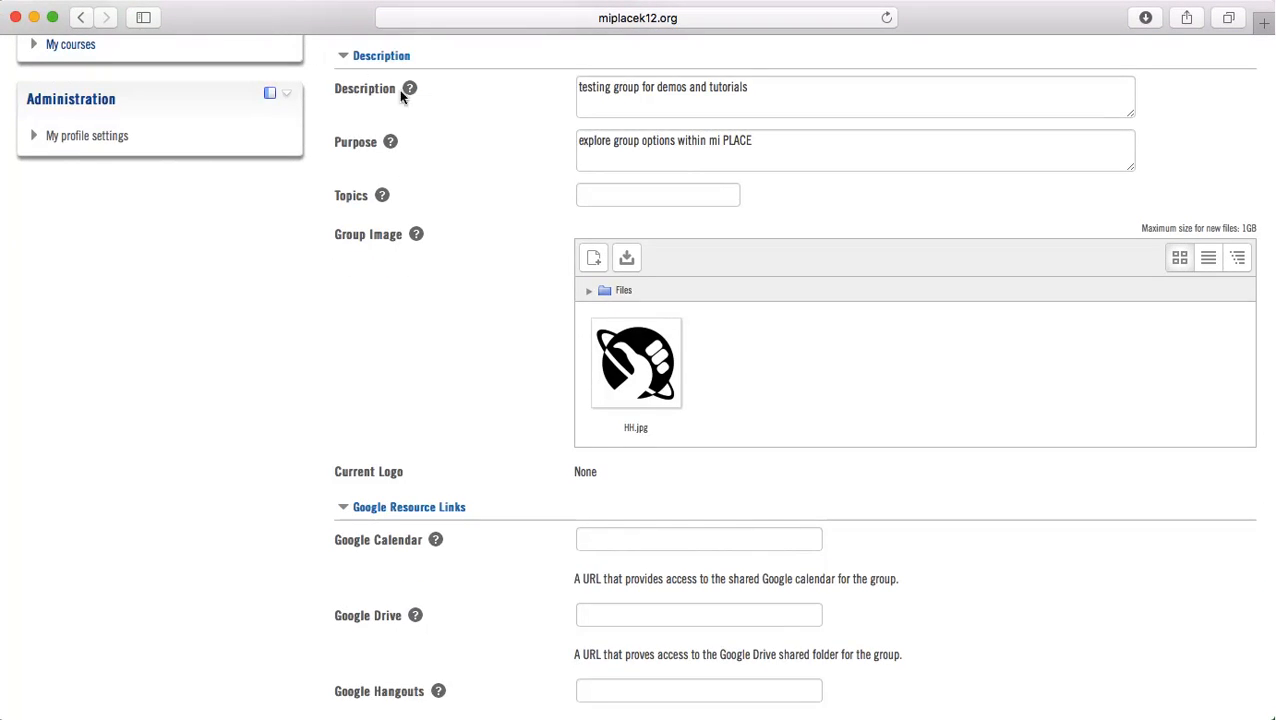
scroll(562, 430, down, 8)
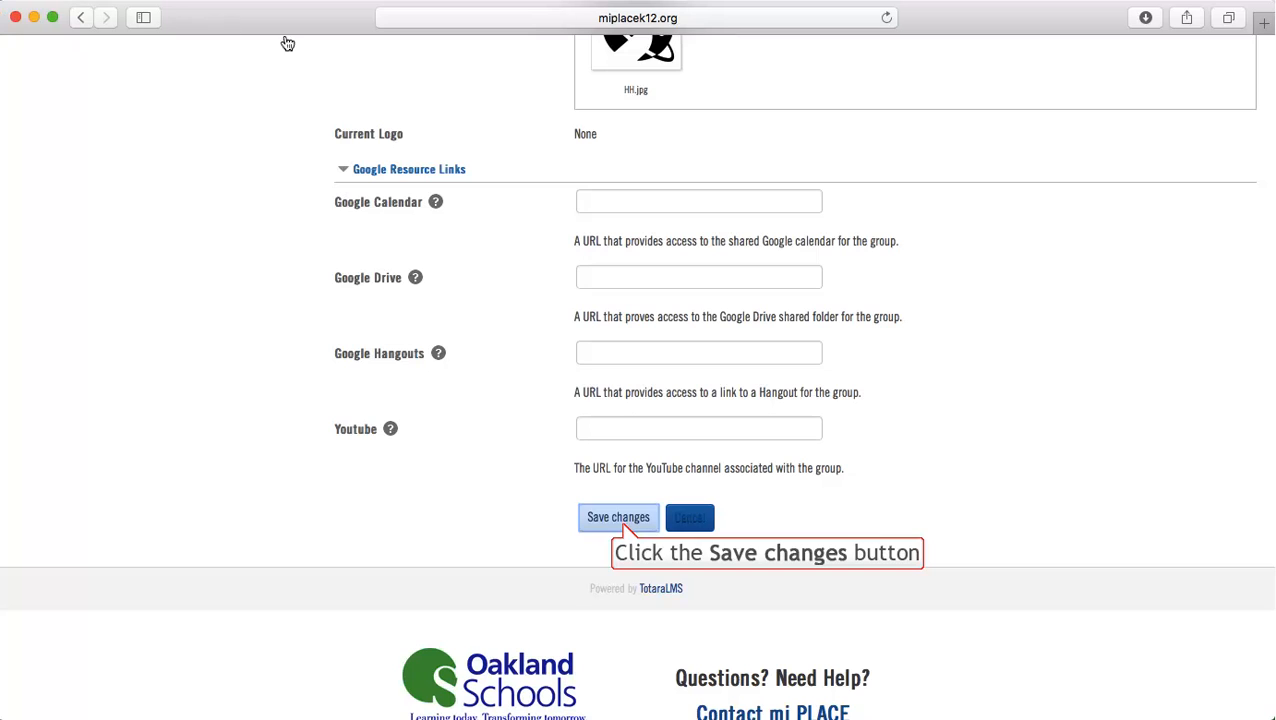
click(620, 522)
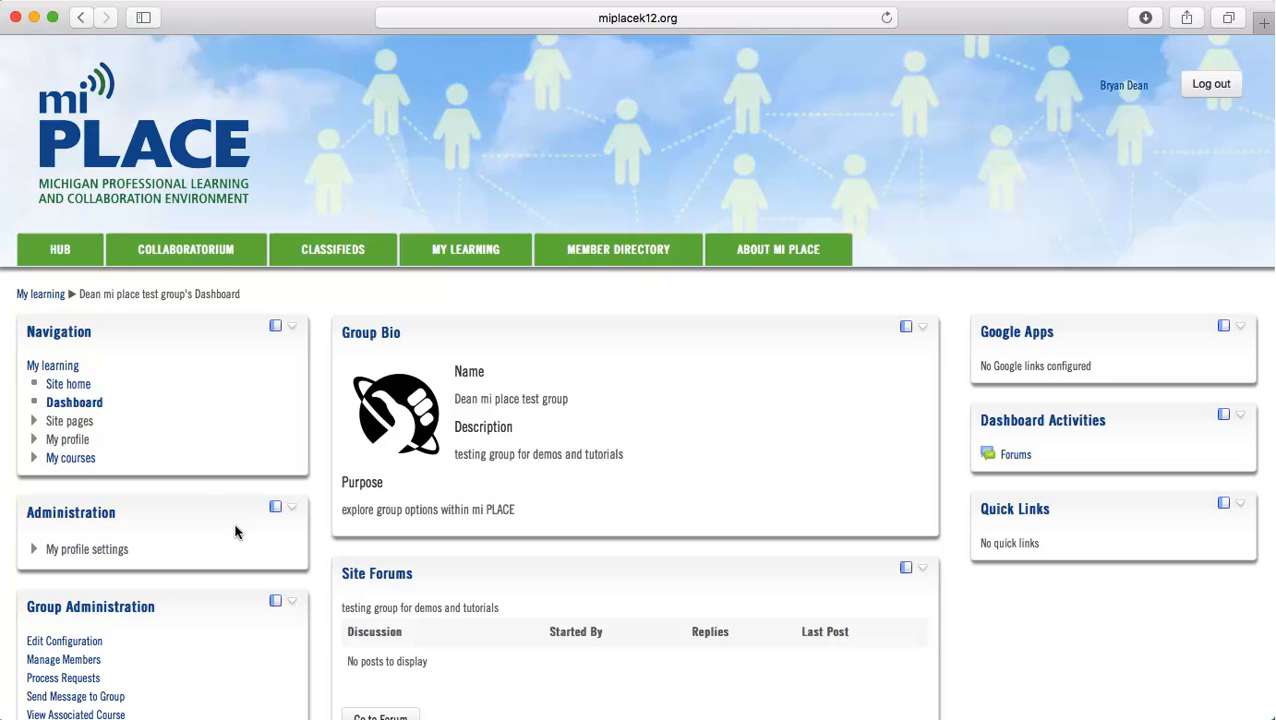
Open the new group's configuration for editing and review its settings down to the Google resource links
scroll(236, 532, down, 1)
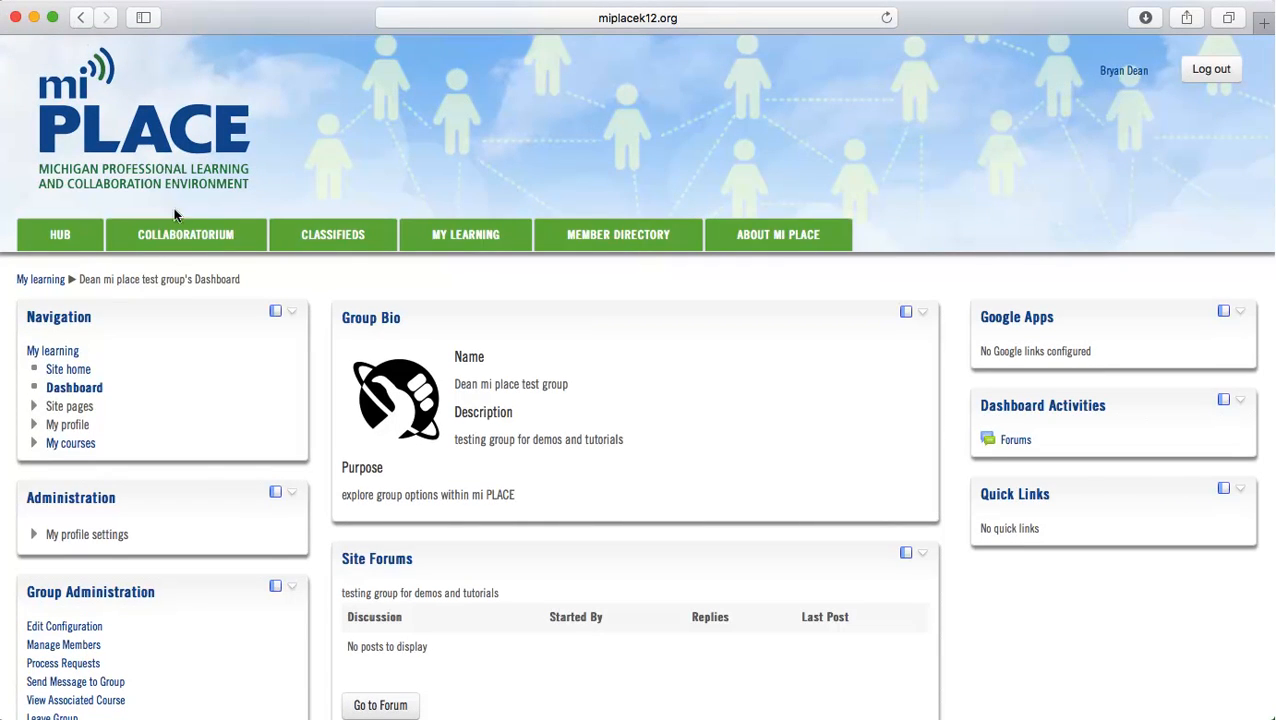
scroll(196, 480, down, 3)
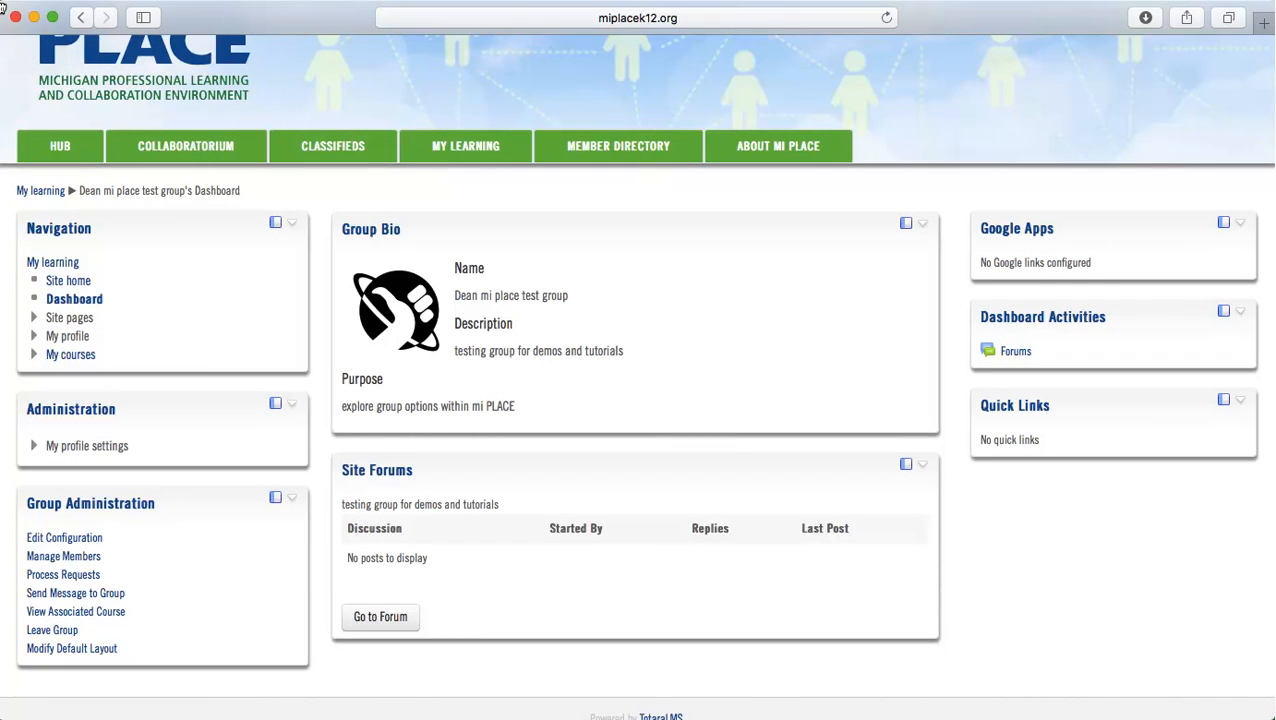
click(64, 538)
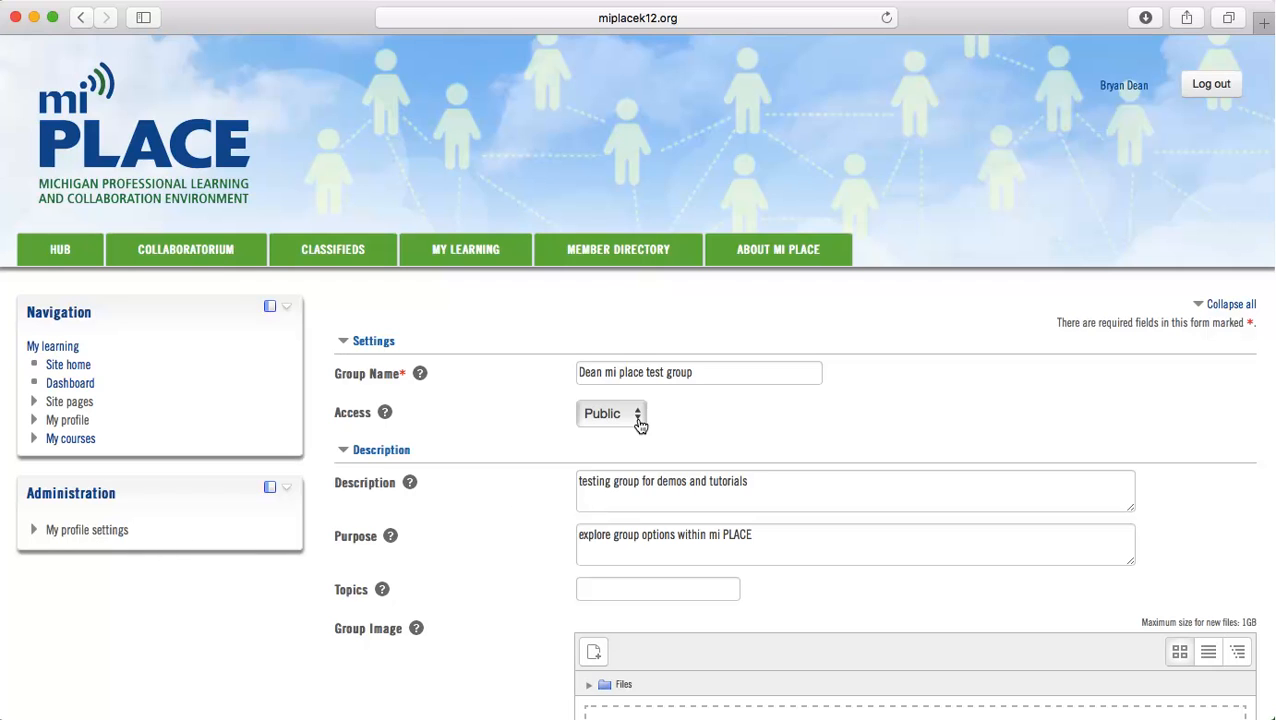
scroll(640, 425, down, 8)
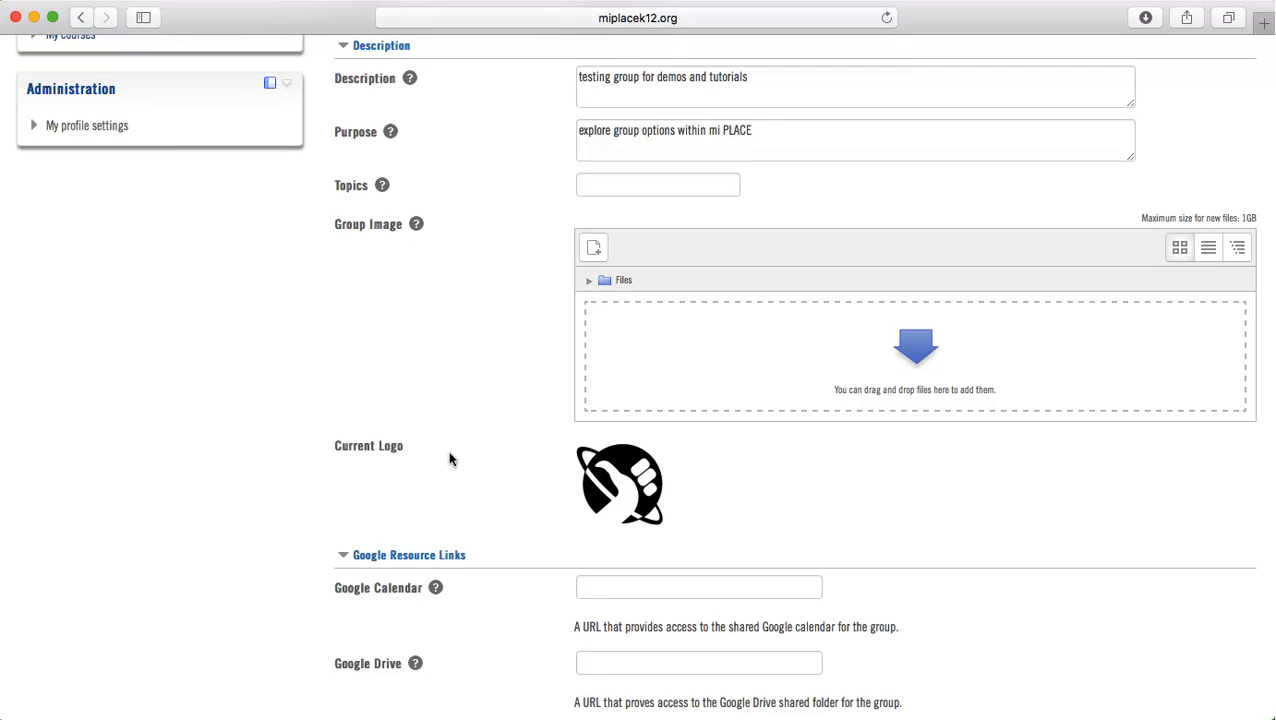
scroll(451, 527, down, 3)
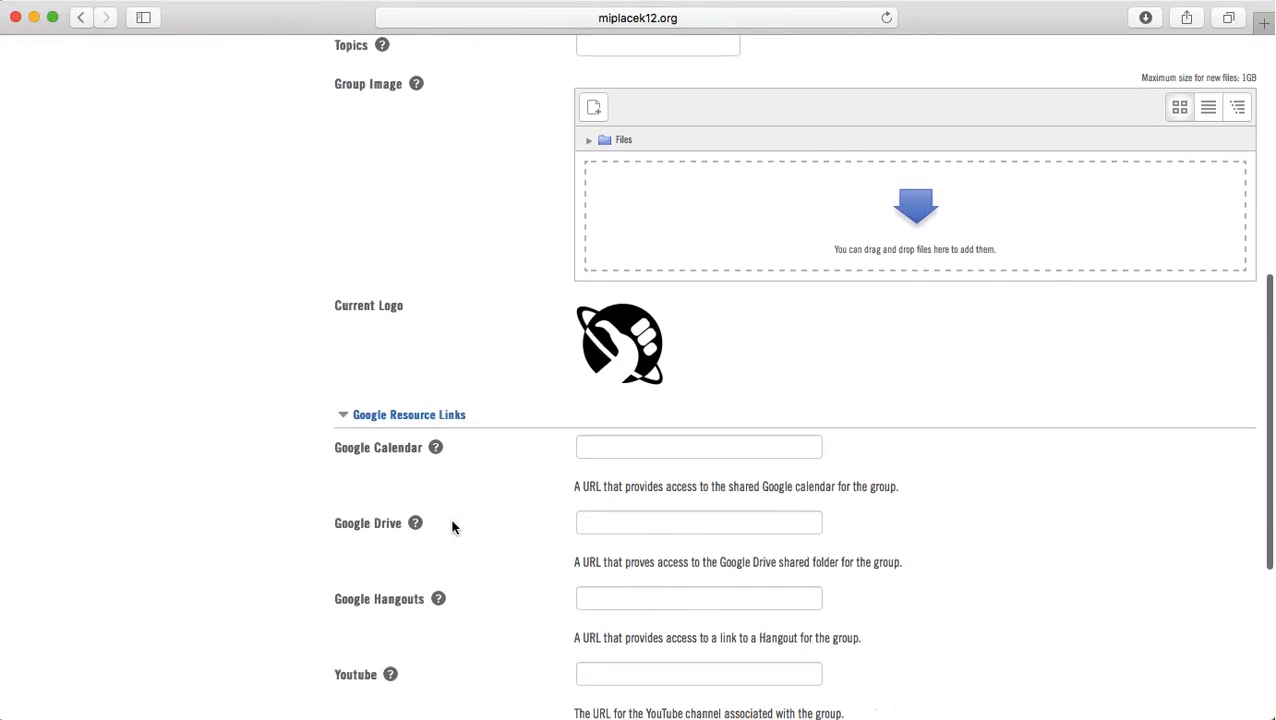
Highlight the Group Email address at the end of the configuration form and save the group configuration
scroll(451, 527, down, 3)
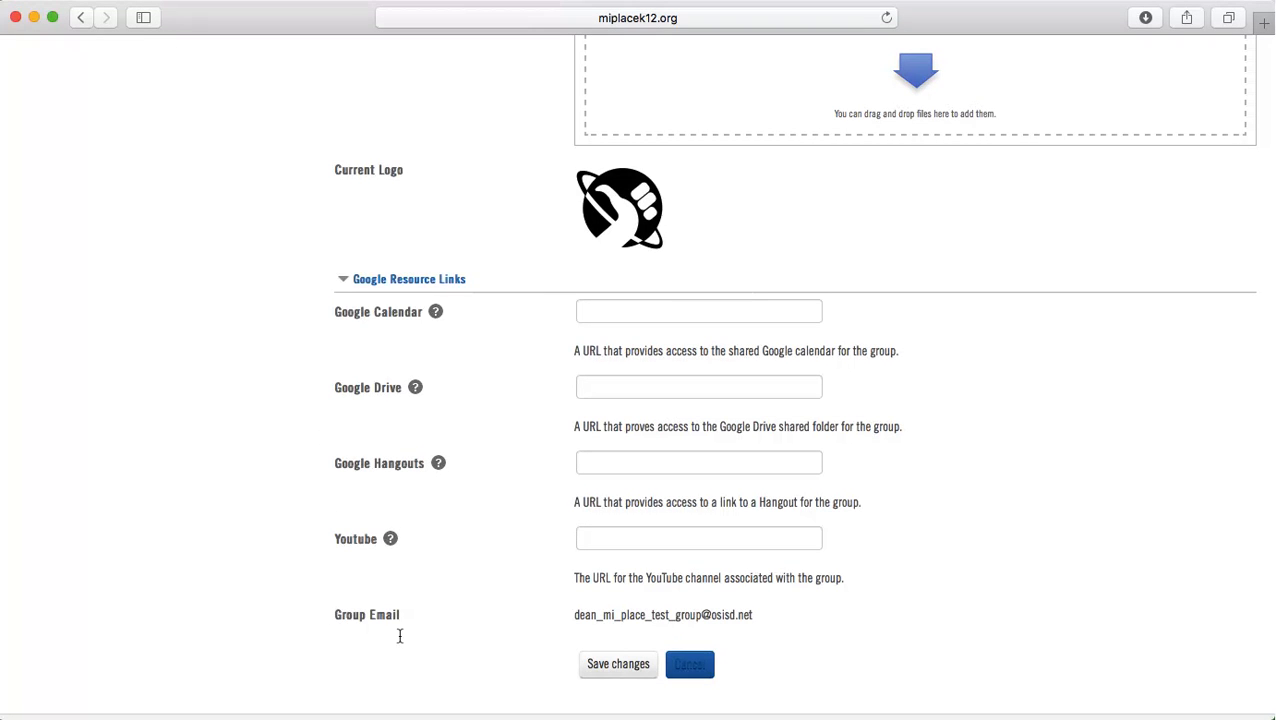
drag(399, 636, 751, 622)
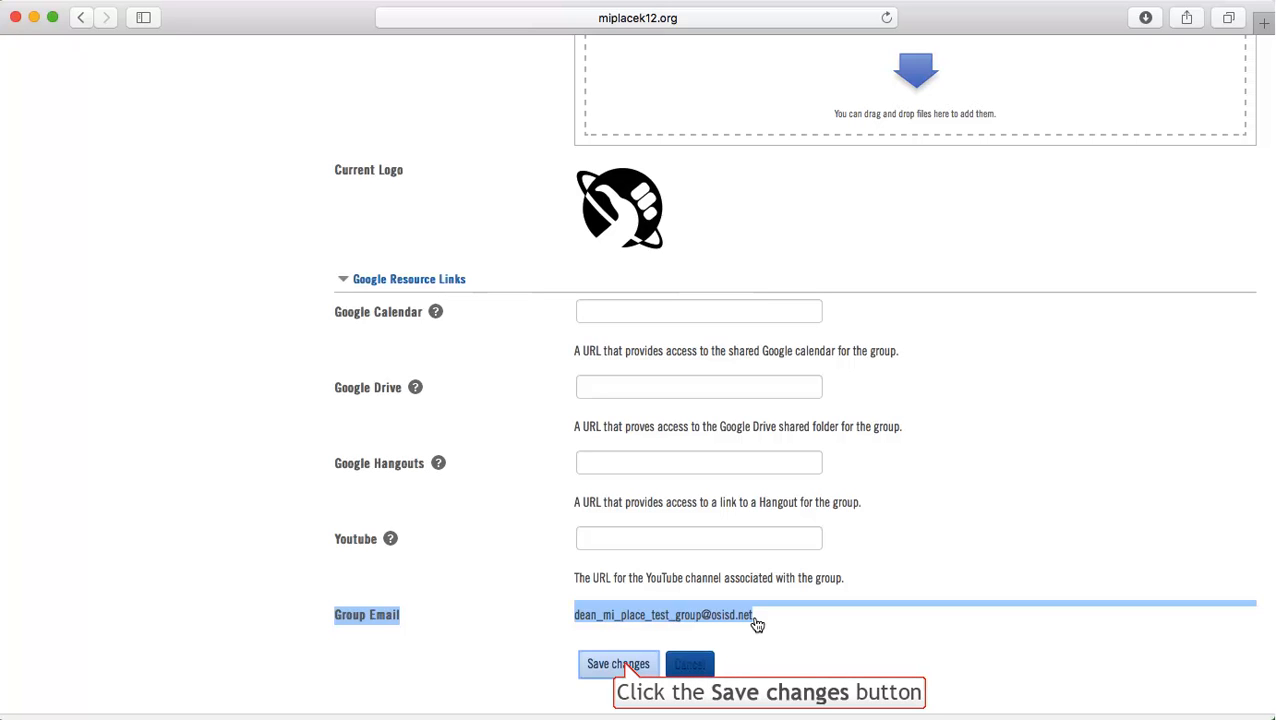
click(622, 665)
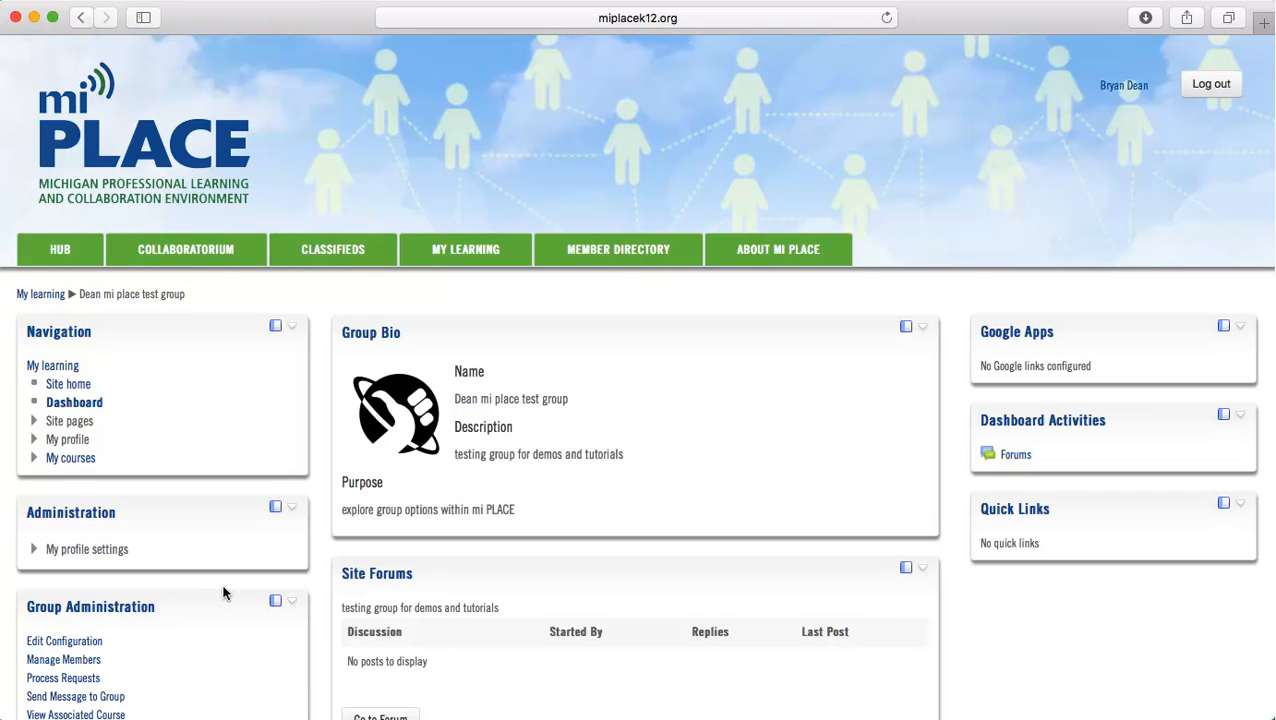
View the group's Manage Members and Process Requests pages, returning to the group page from each without making changes
scroll(224, 592, down, 1)
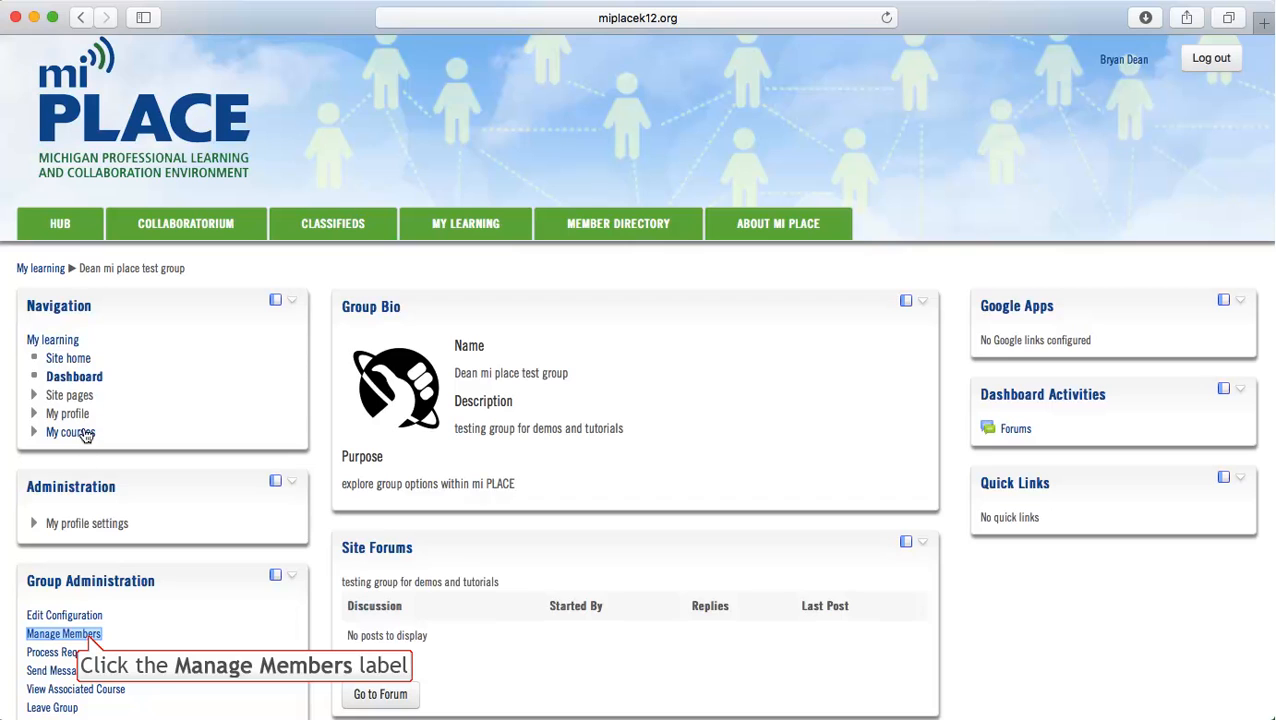
click(89, 637)
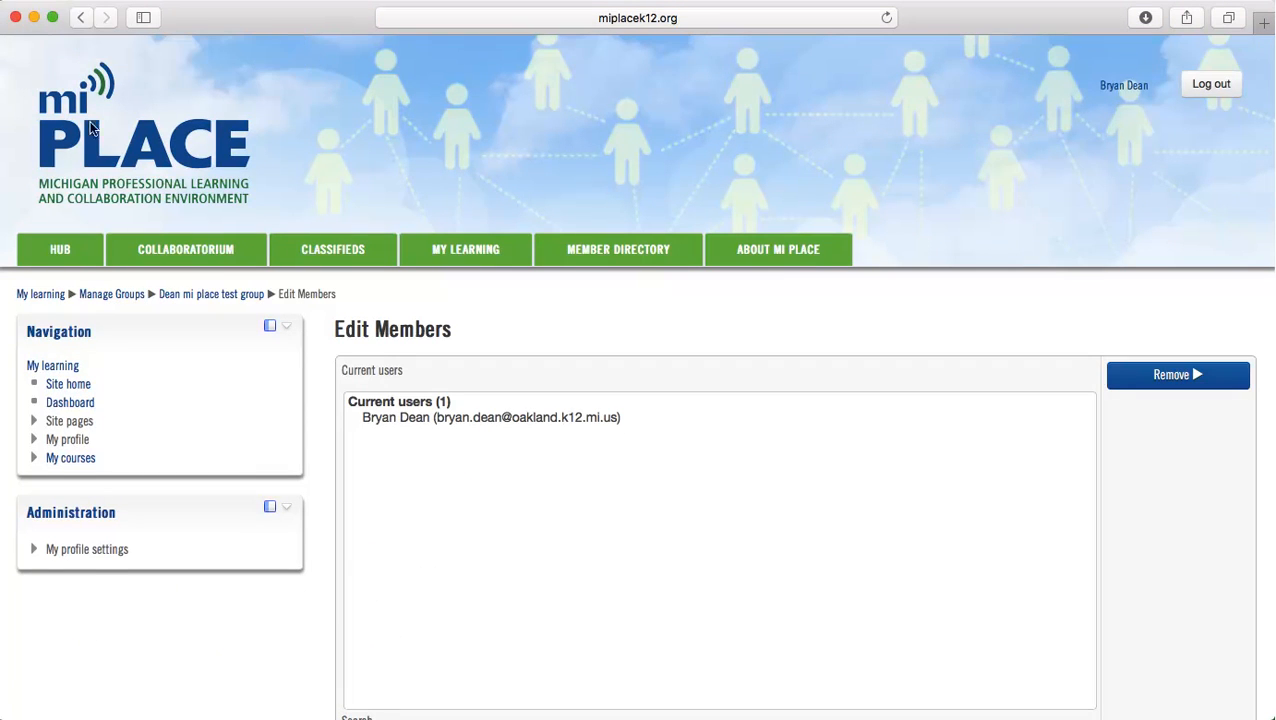
click(83, 18)
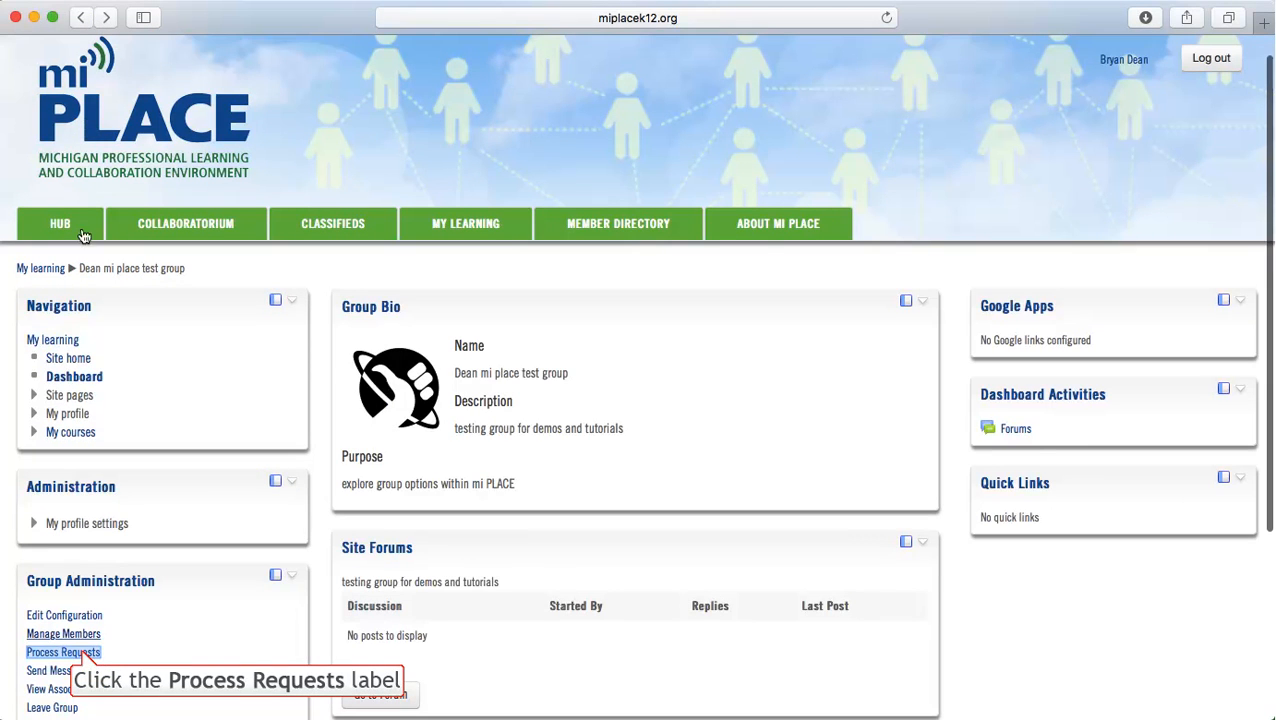
click(84, 655)
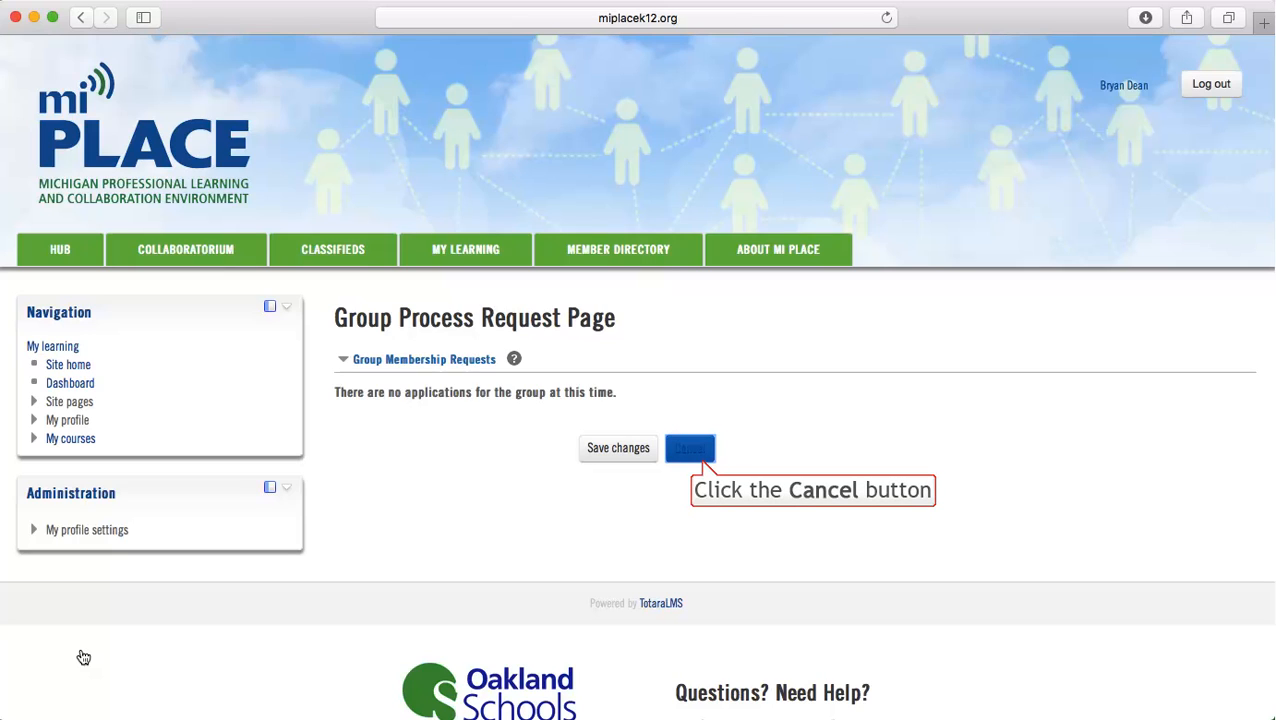
click(703, 467)
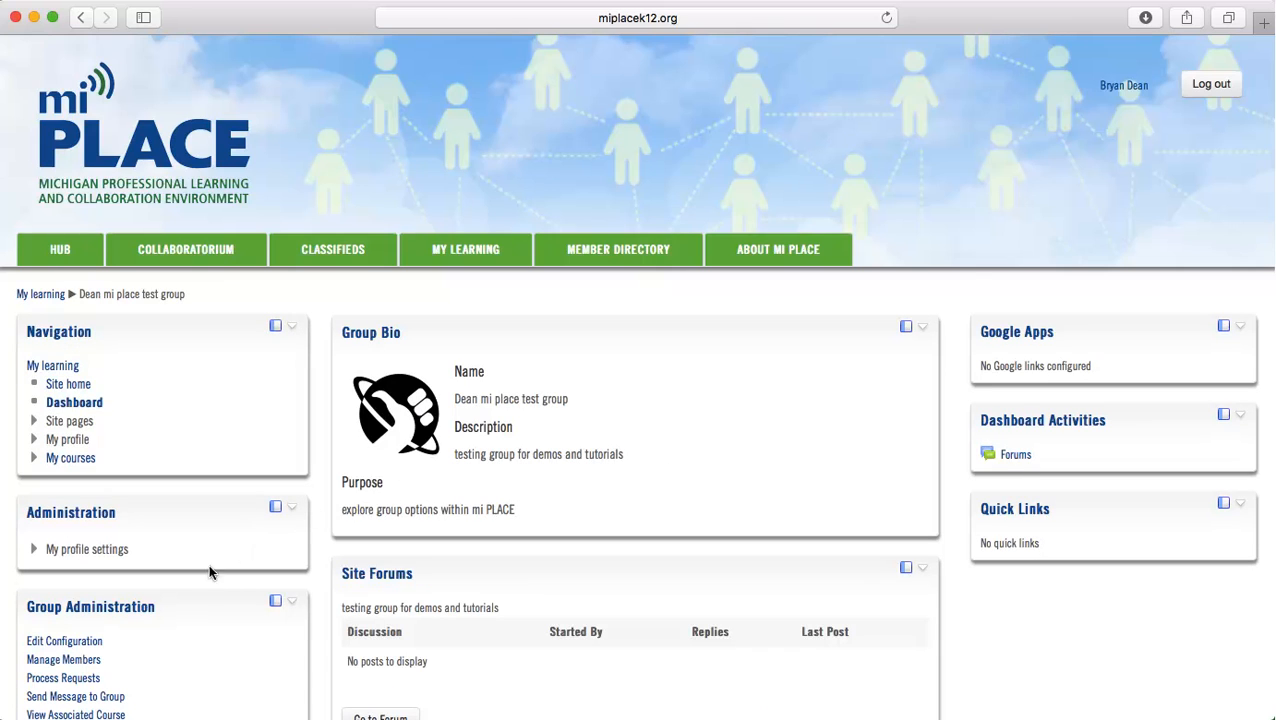
View the group's associated course page down to its course administration options and return to the group page
scroll(172, 665, down, 1)
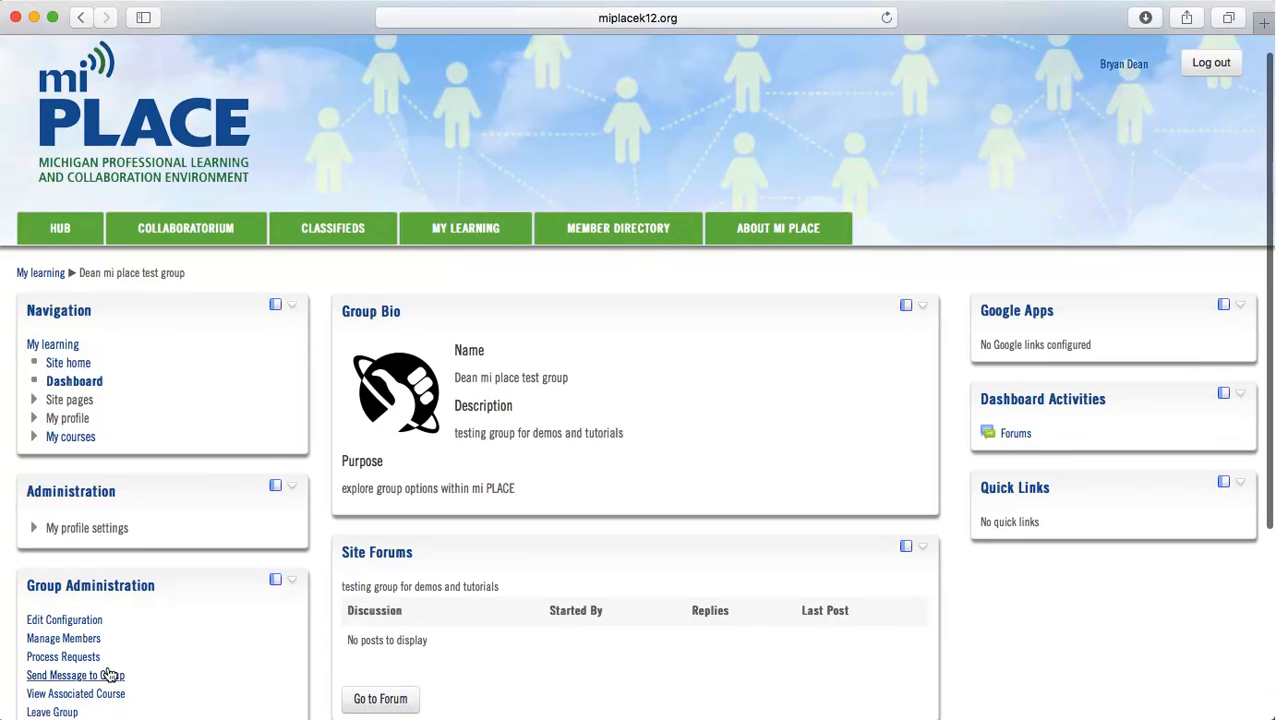
scroll(103, 700, down, 1)
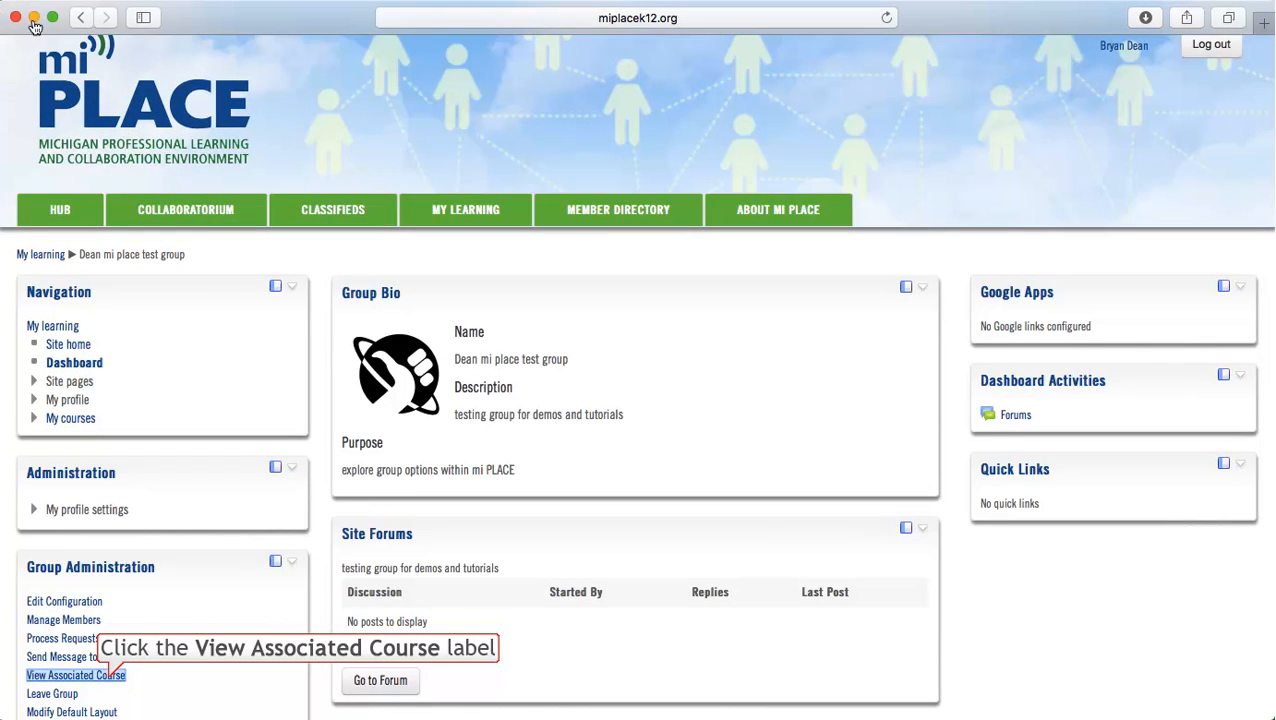
click(108, 679)
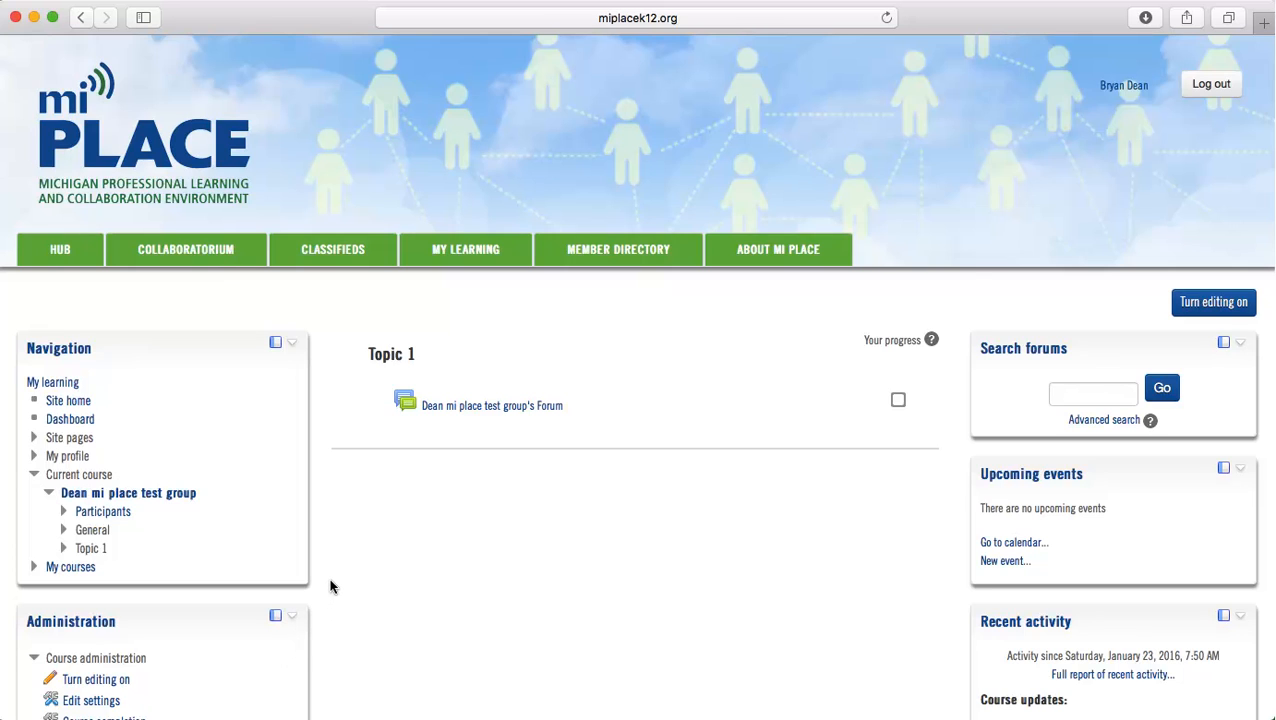
scroll(329, 586, down, 3)
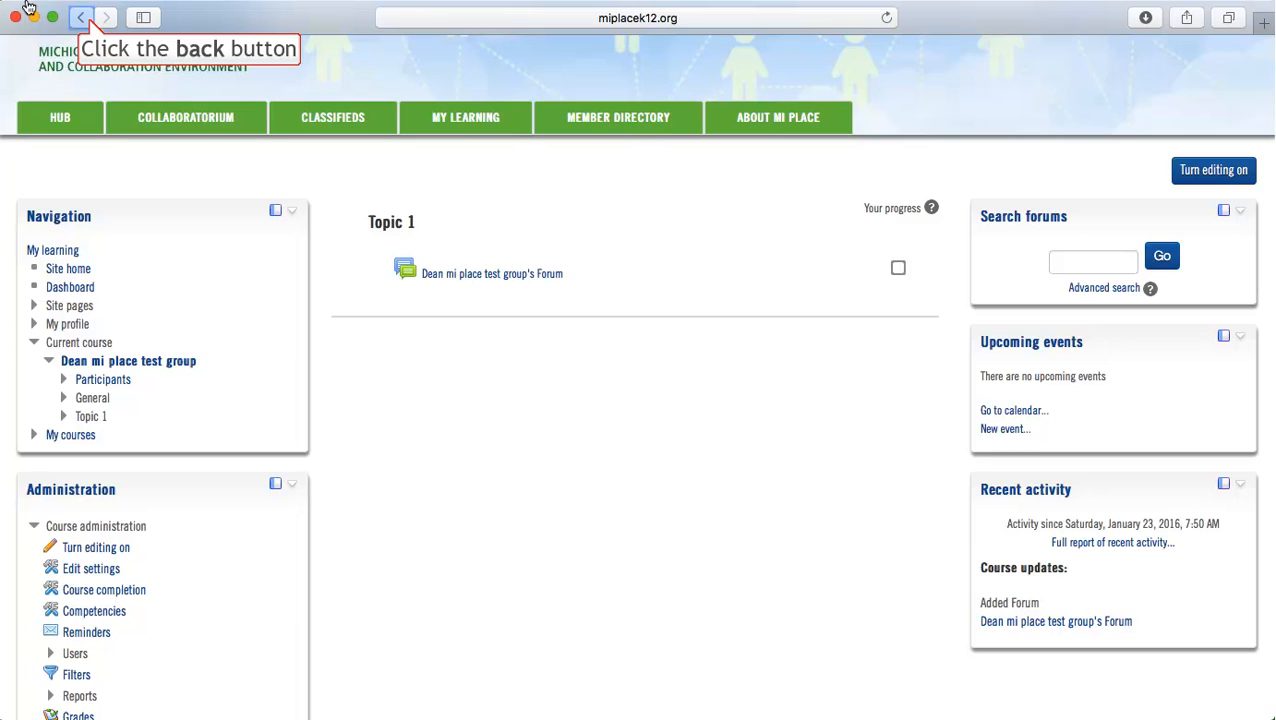
click(84, 18)
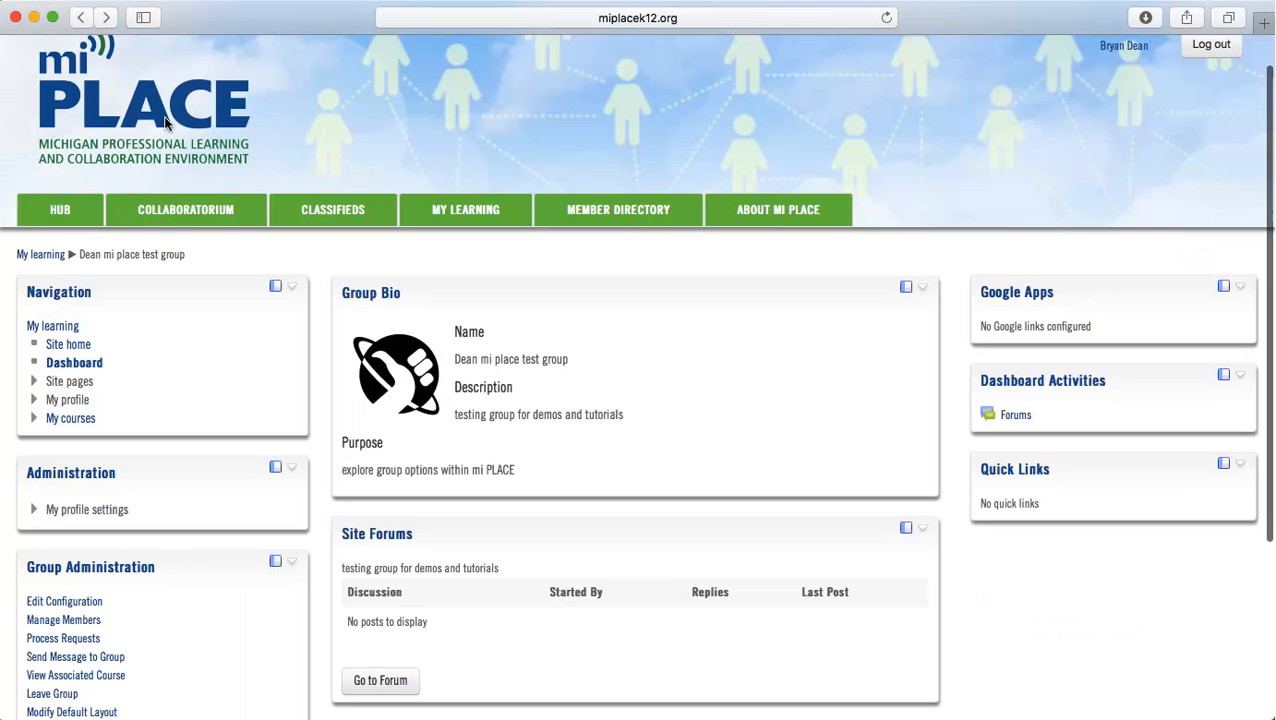
Collapse the Site Forums block on the group page and expand it again
scroll(117, 607, down, 1)
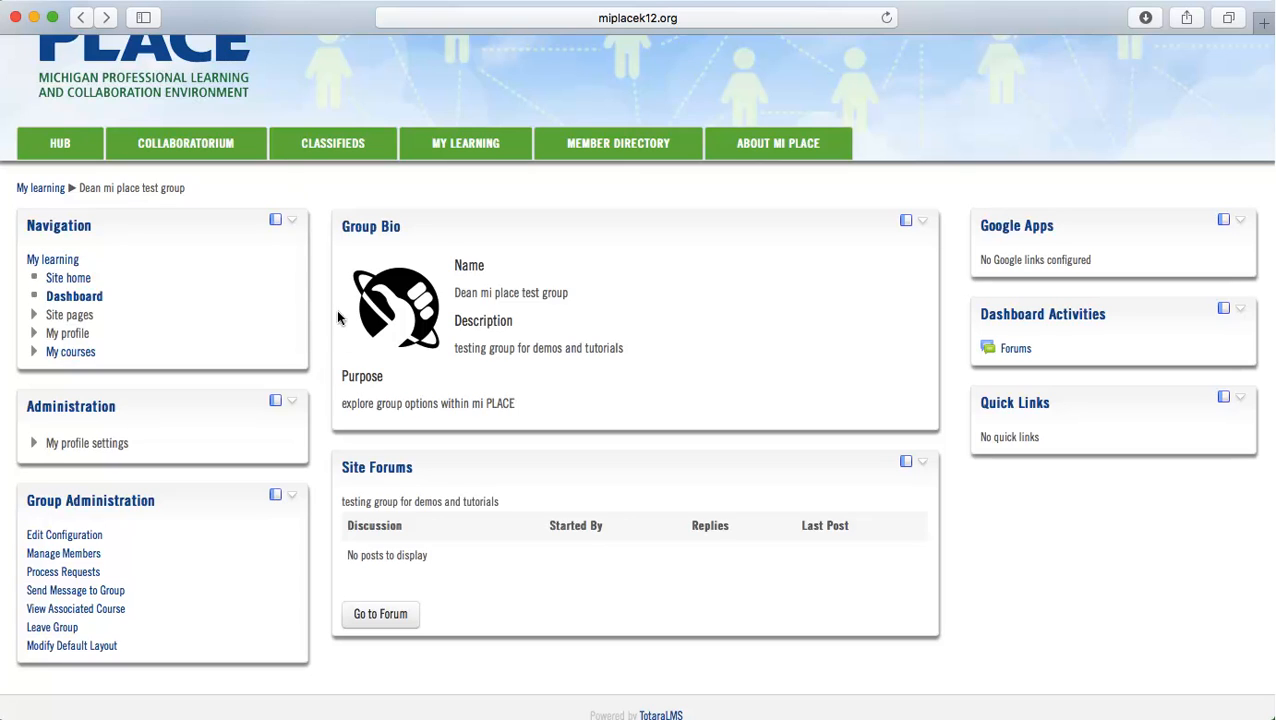
scroll(375, 666, down, 4)
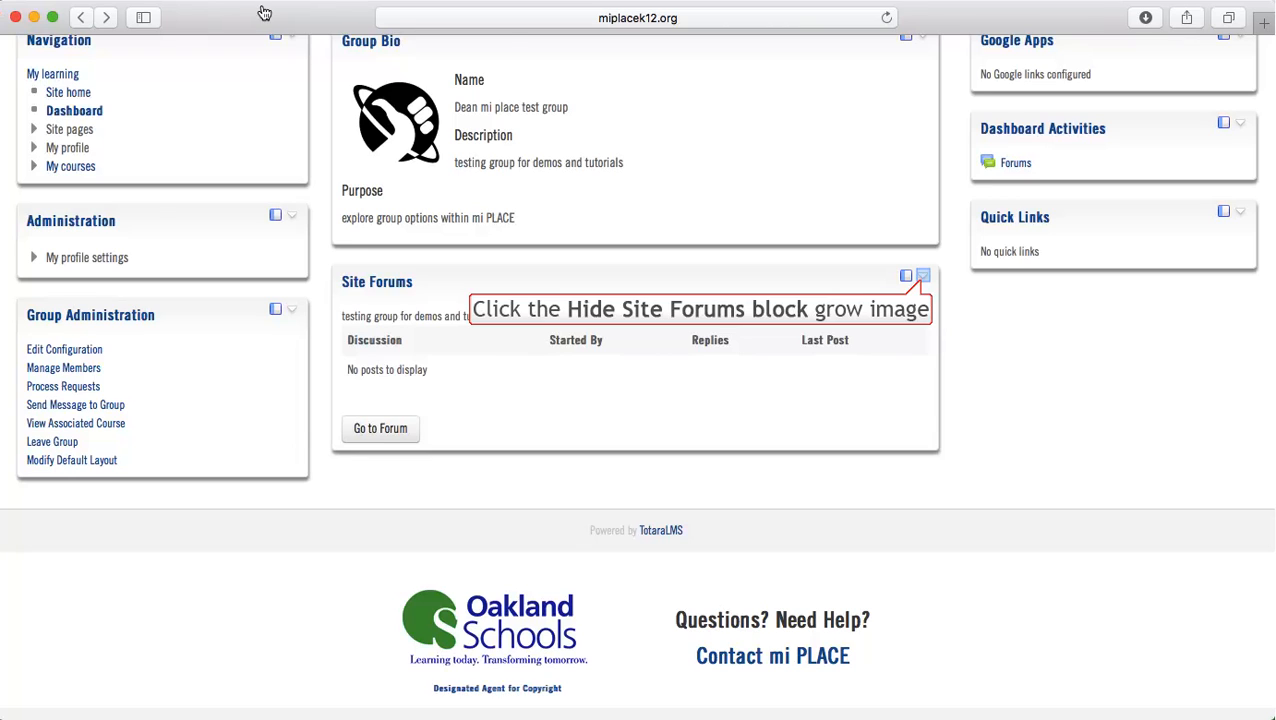
click(922, 280)
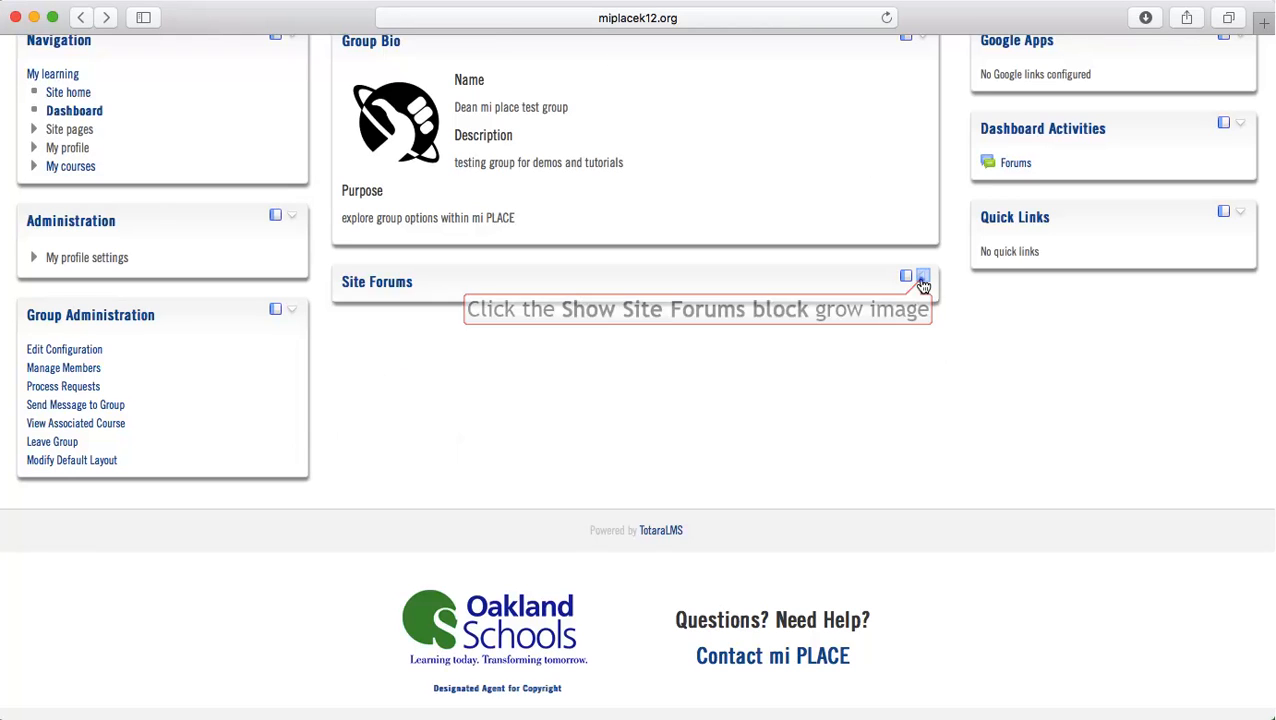
click(920, 281)
Dock the Site Forums block, preview its contents from the dock, and undock it
click(907, 278)
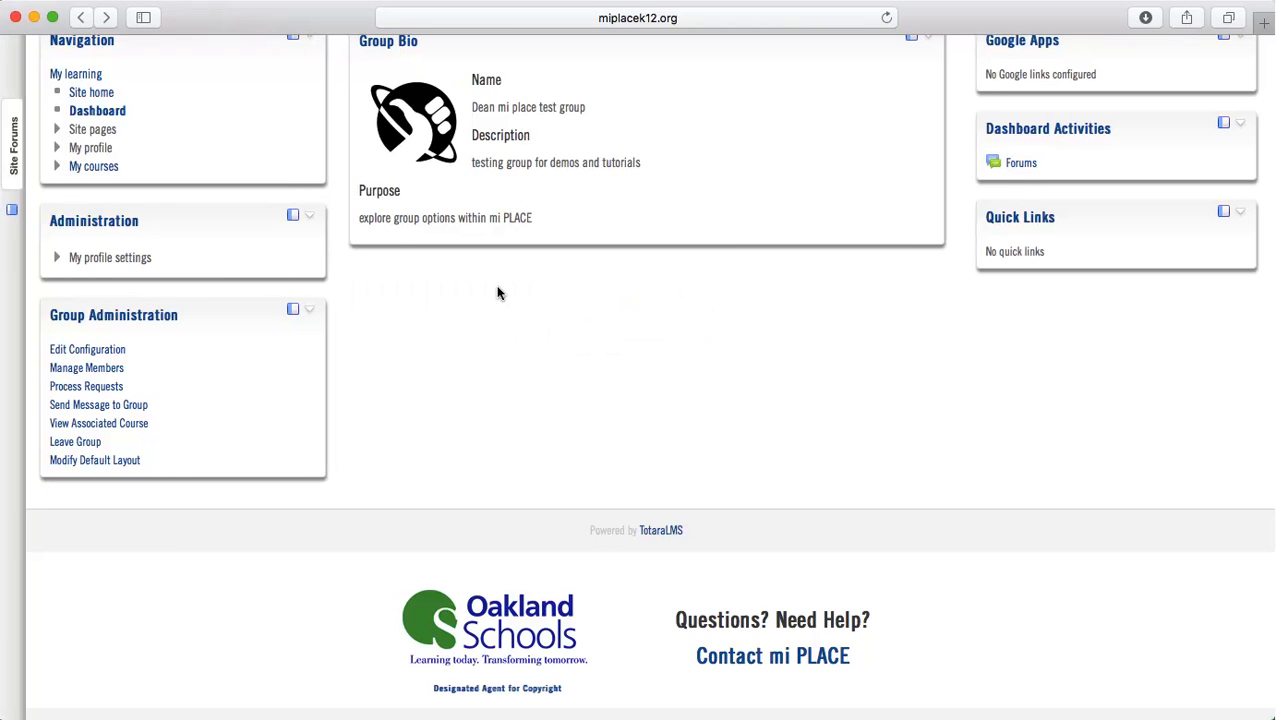
scroll(370, 328, up, 1)
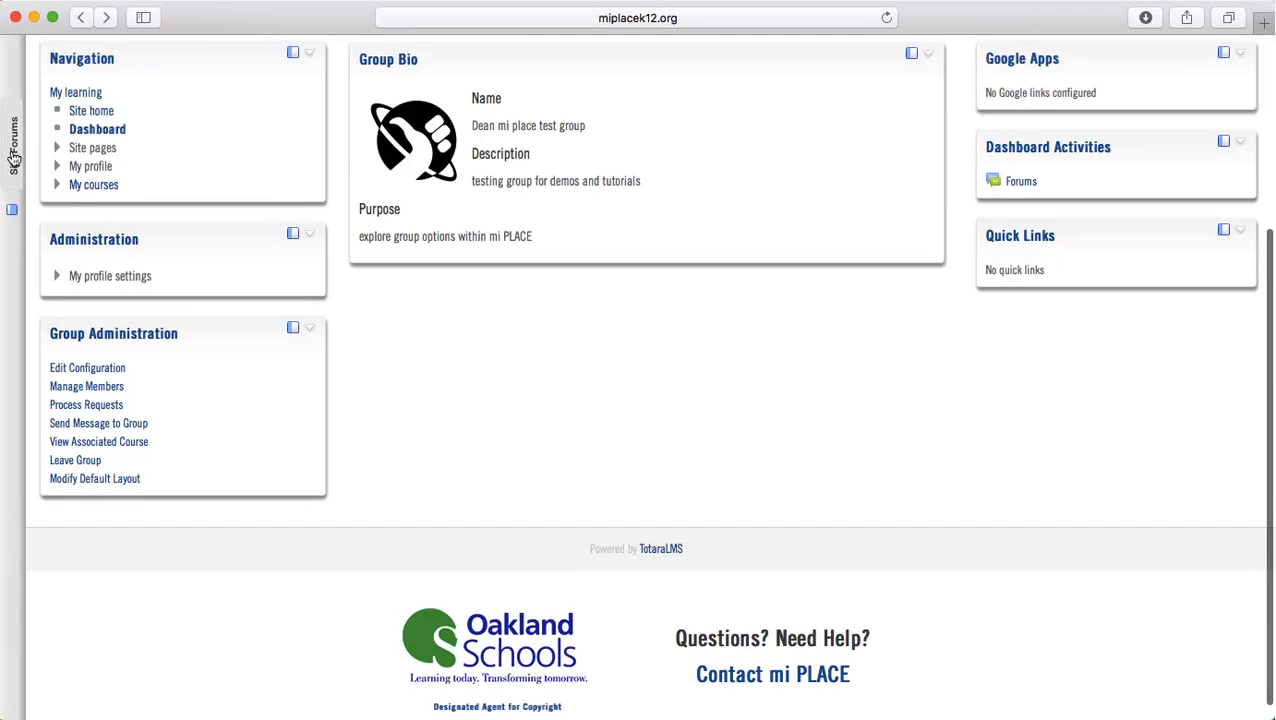
mouse_move(14, 158)
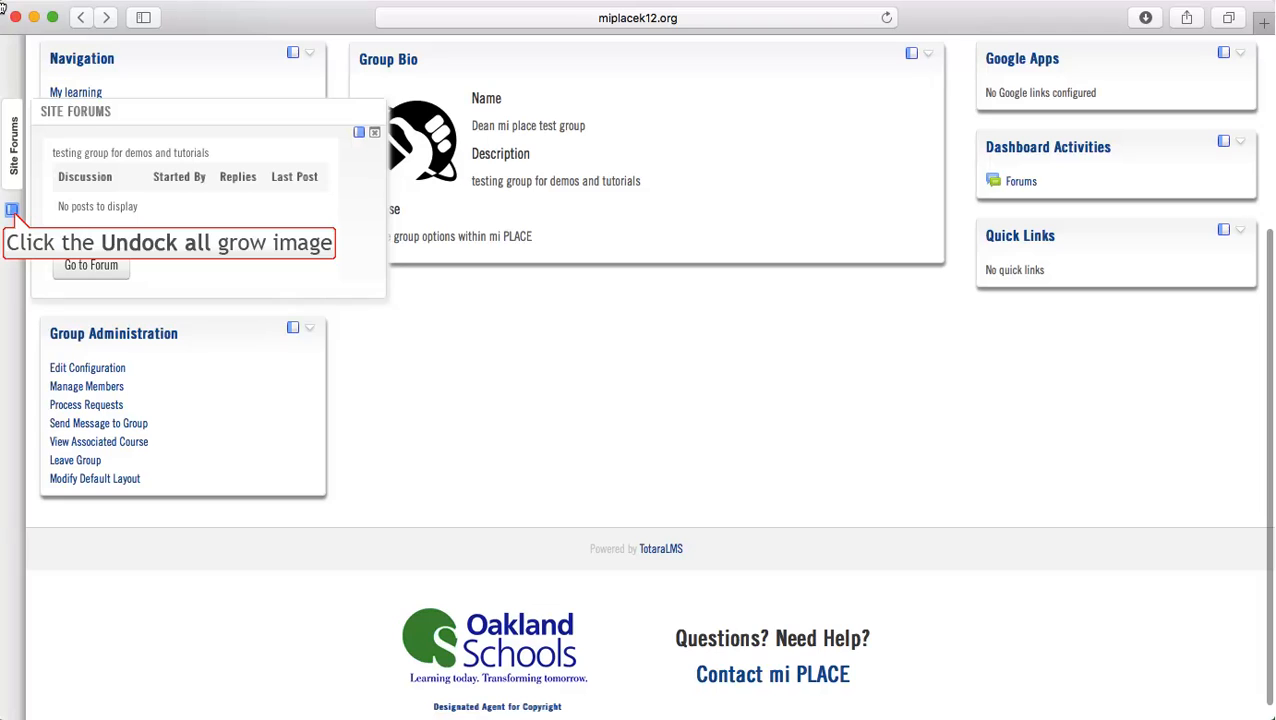
click(13, 212)
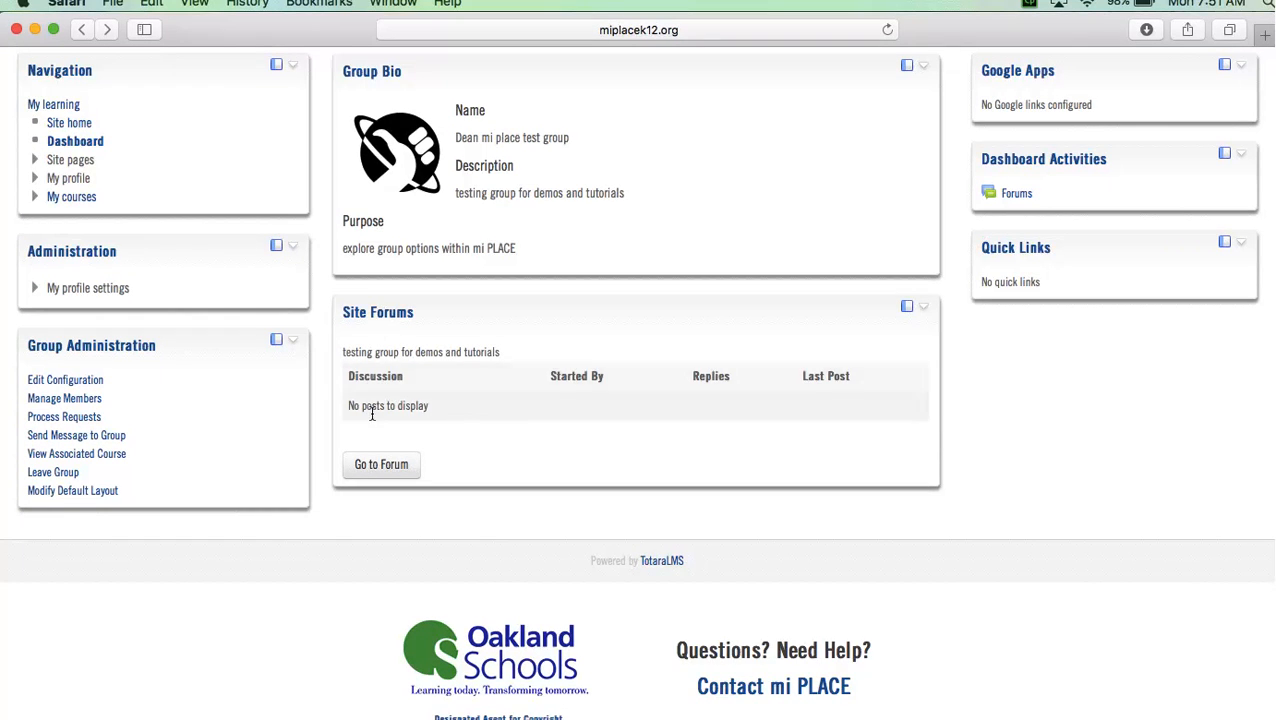
Open the group's forum, review its forum administration options, and return to the group page
click(380, 466)
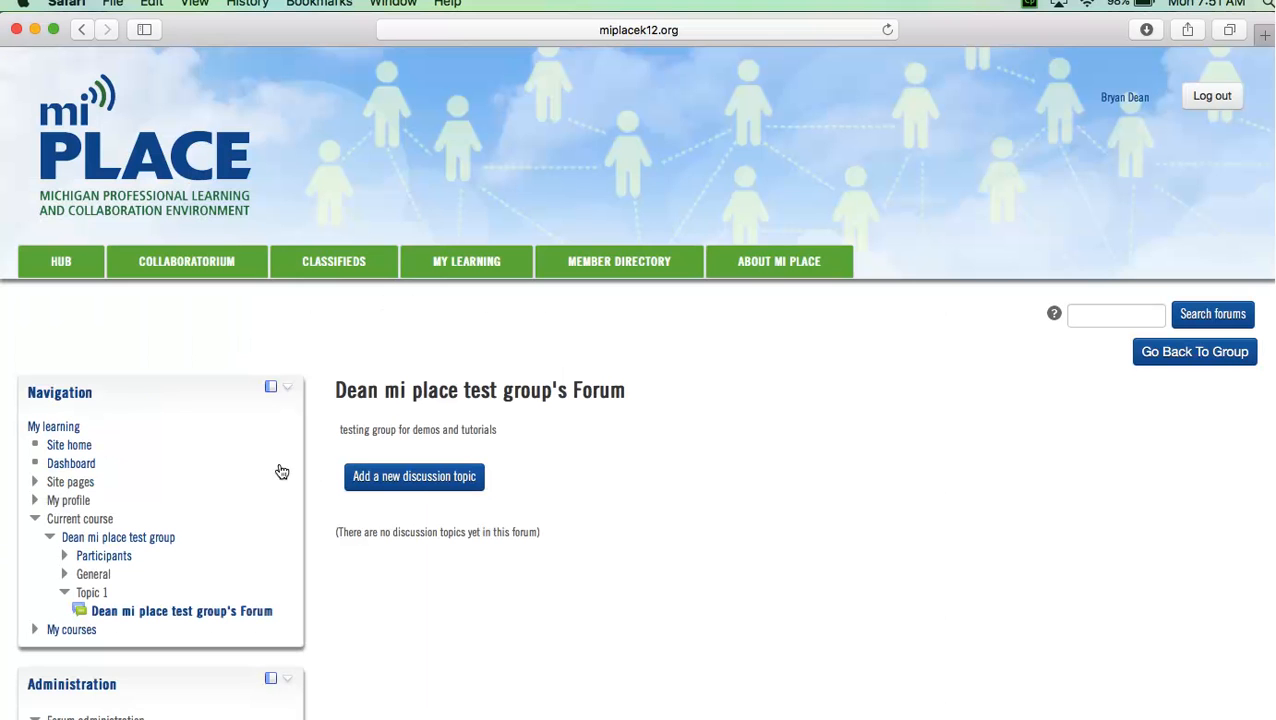
scroll(183, 494, down, 5)
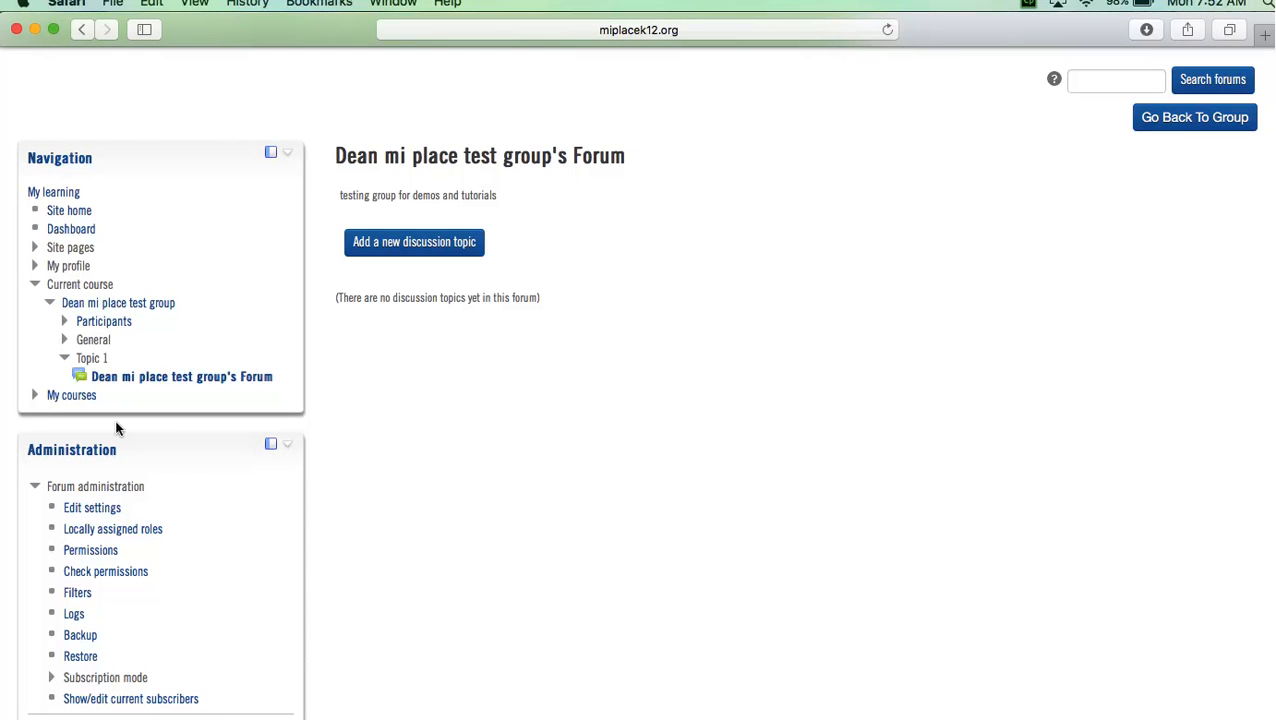
scroll(118, 570, down, 1)
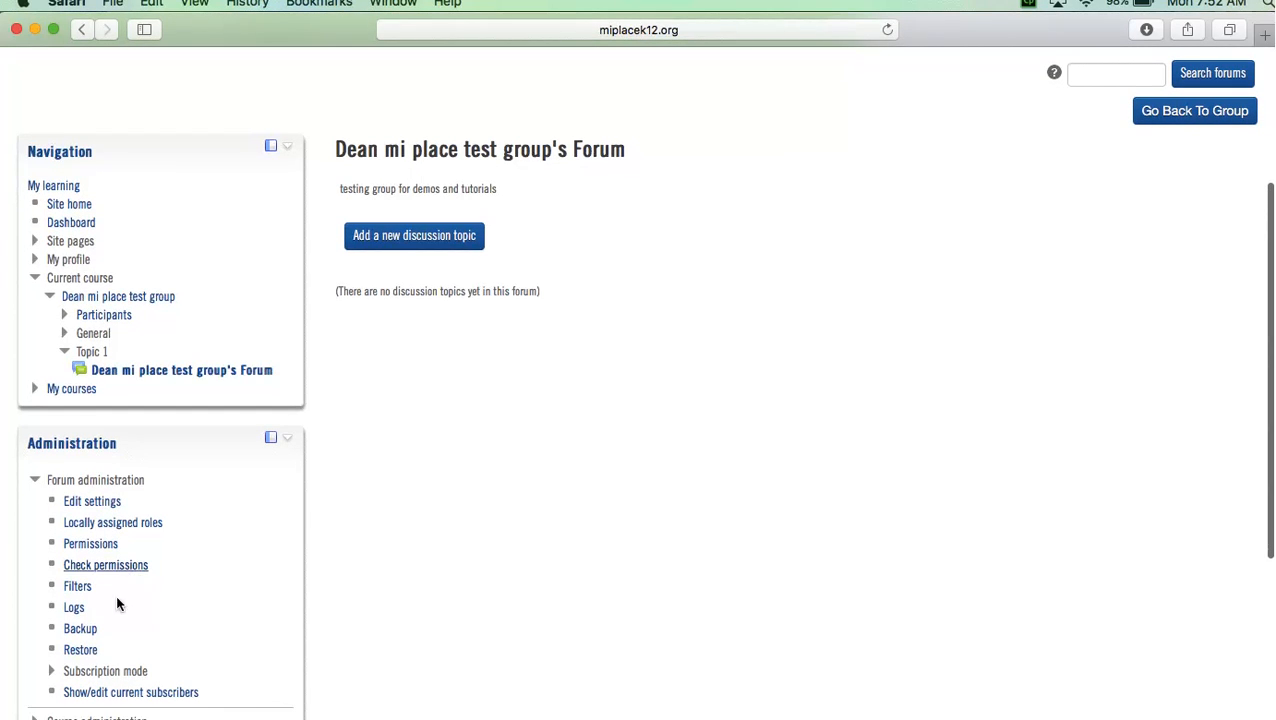
scroll(116, 660, down, 5)
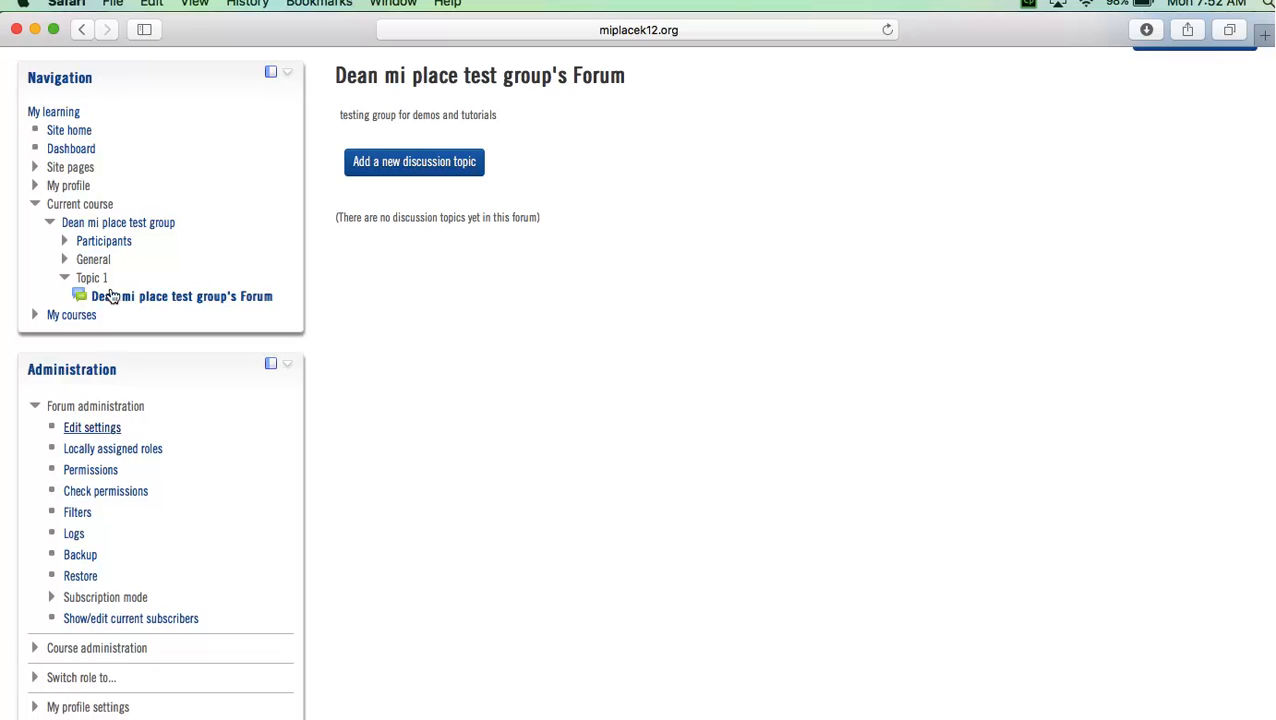
scroll(117, 434, up, 5)
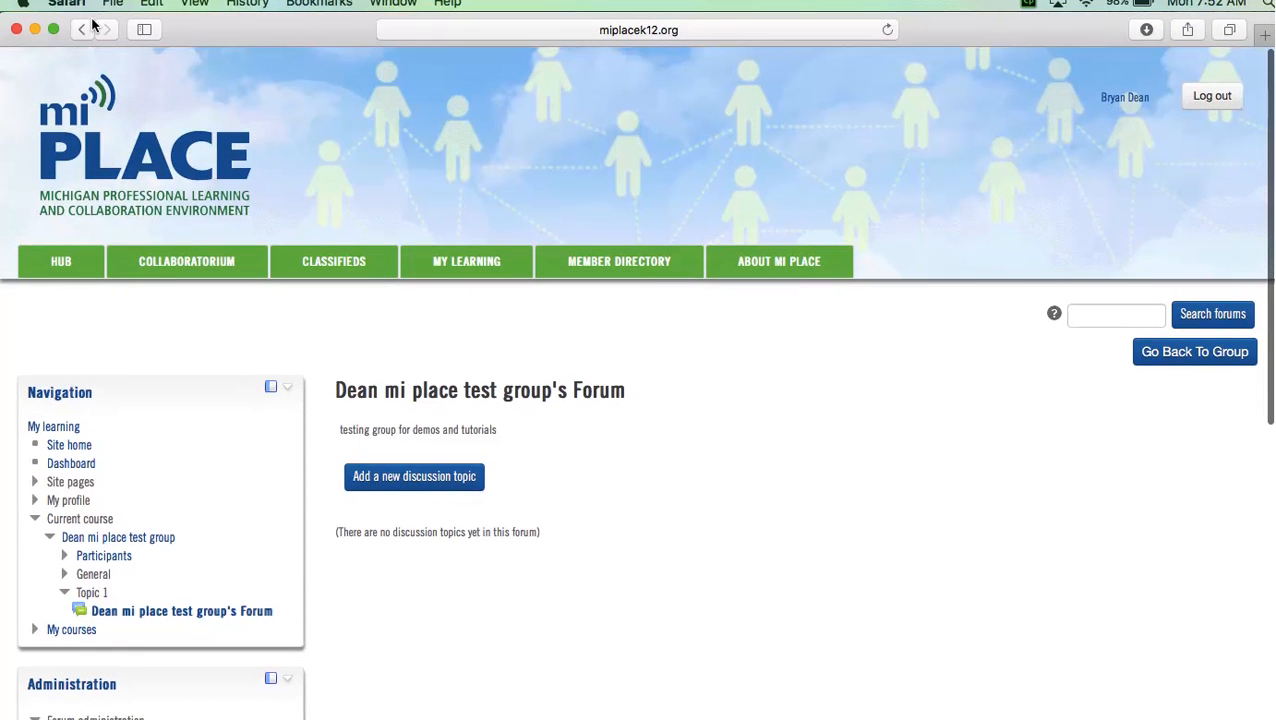
click(84, 29)
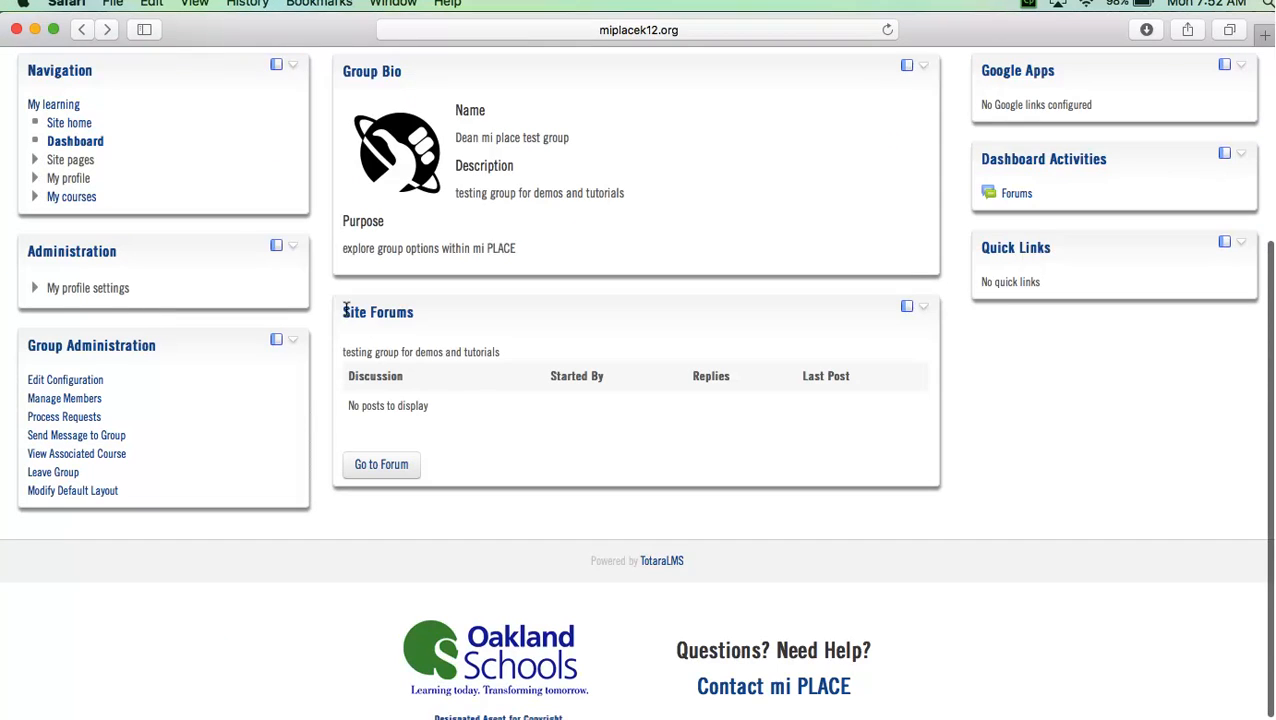
scroll(341, 314, up, 3)
scroll(347, 316, down, 3)
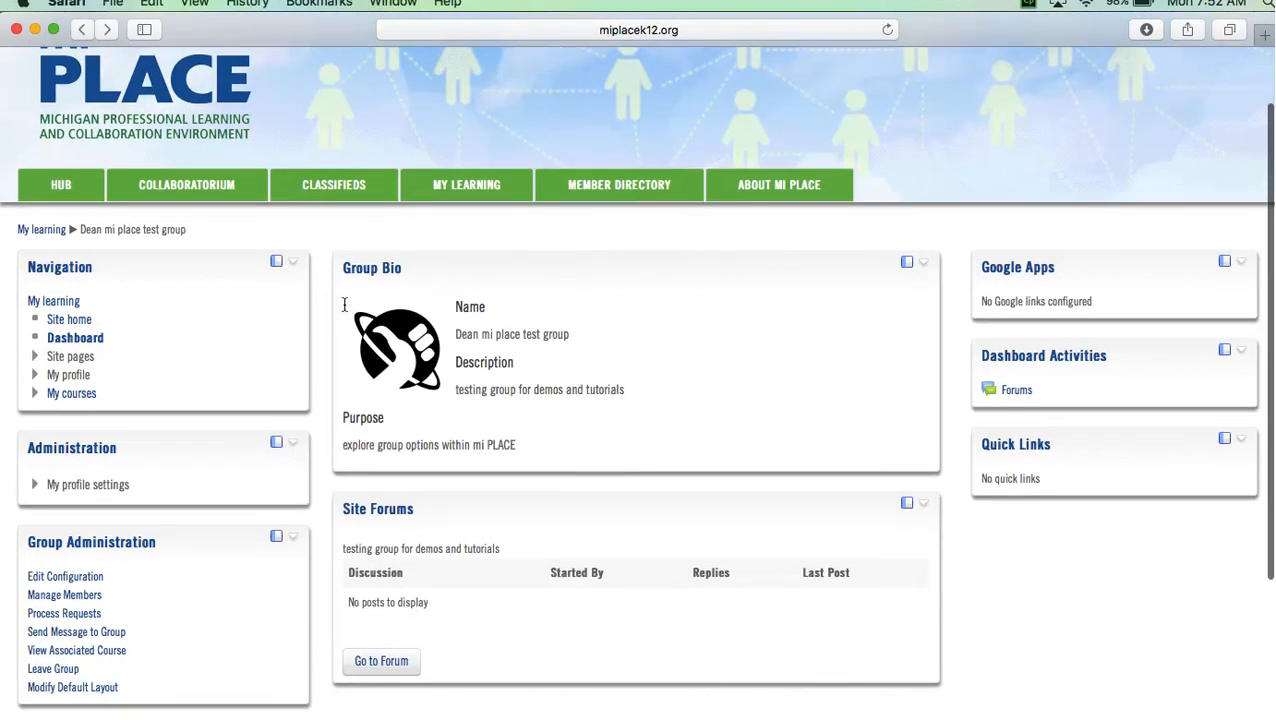
scroll(349, 306, down, 1)
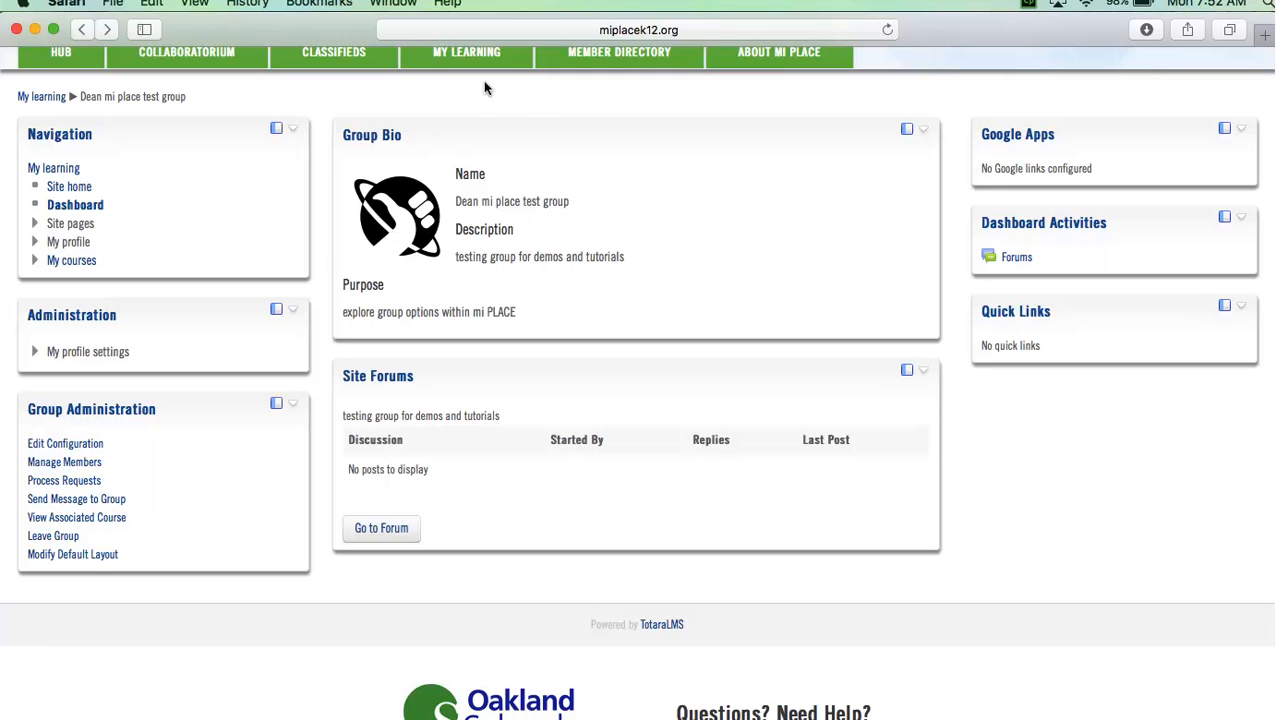
scroll(679, 390, down, 1)
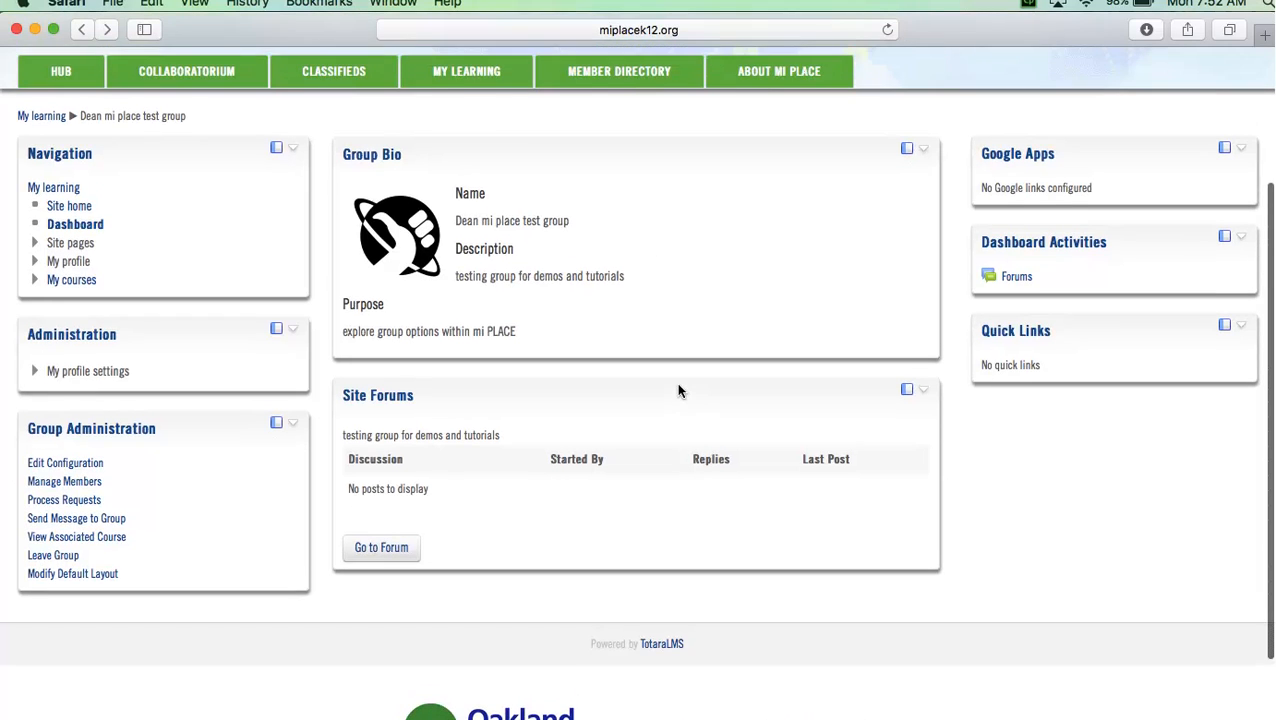